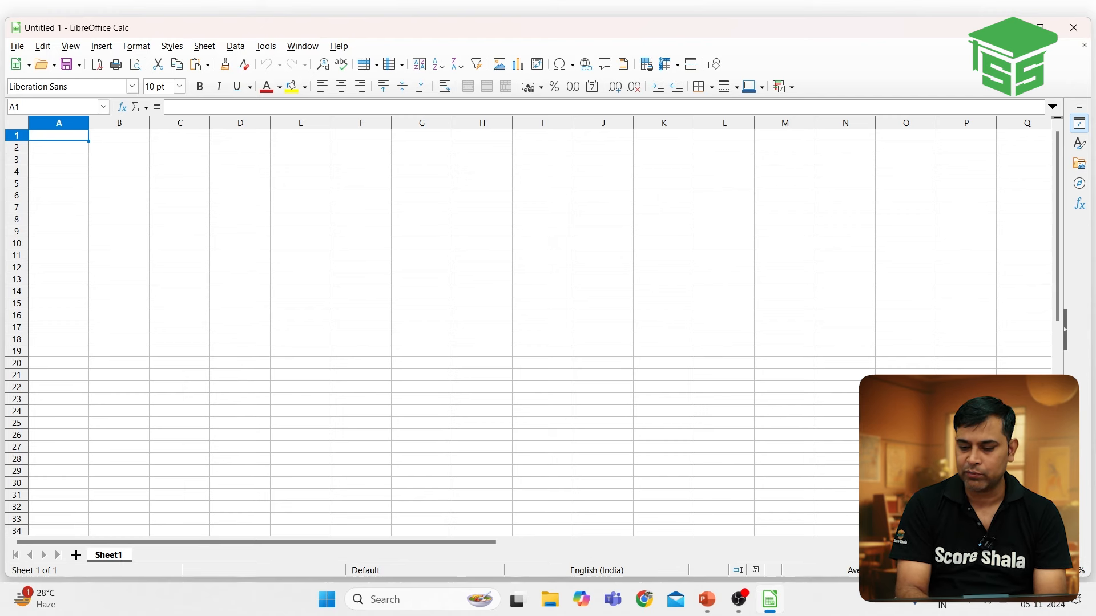
- Enter the column headers Name in A1 and Car Sold in B1
click(1049, 570)
click(1049, 570)
click(1049, 570)
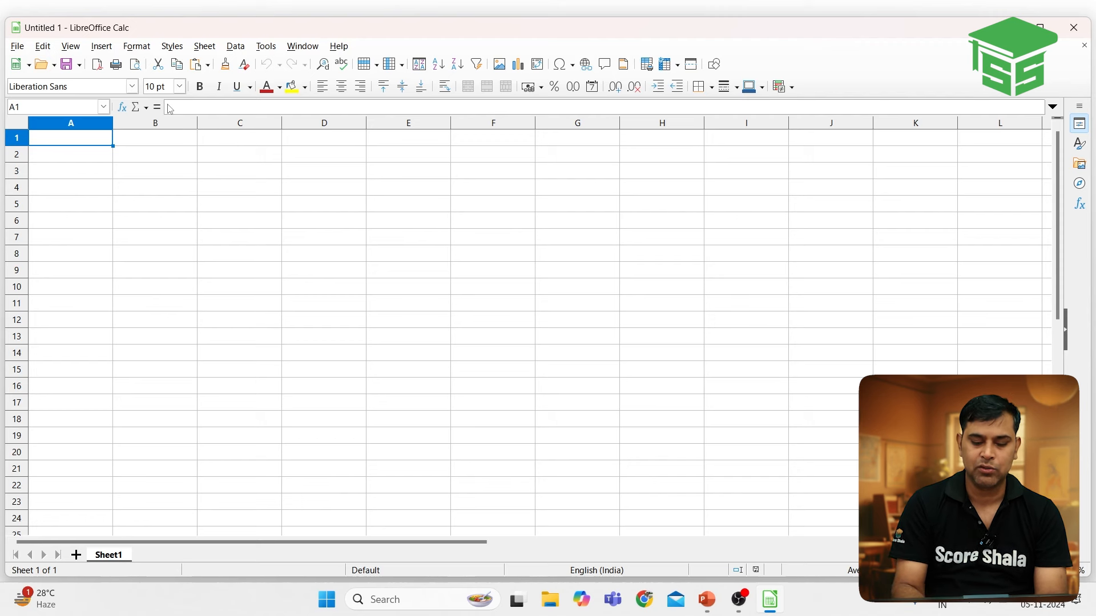
text(N)
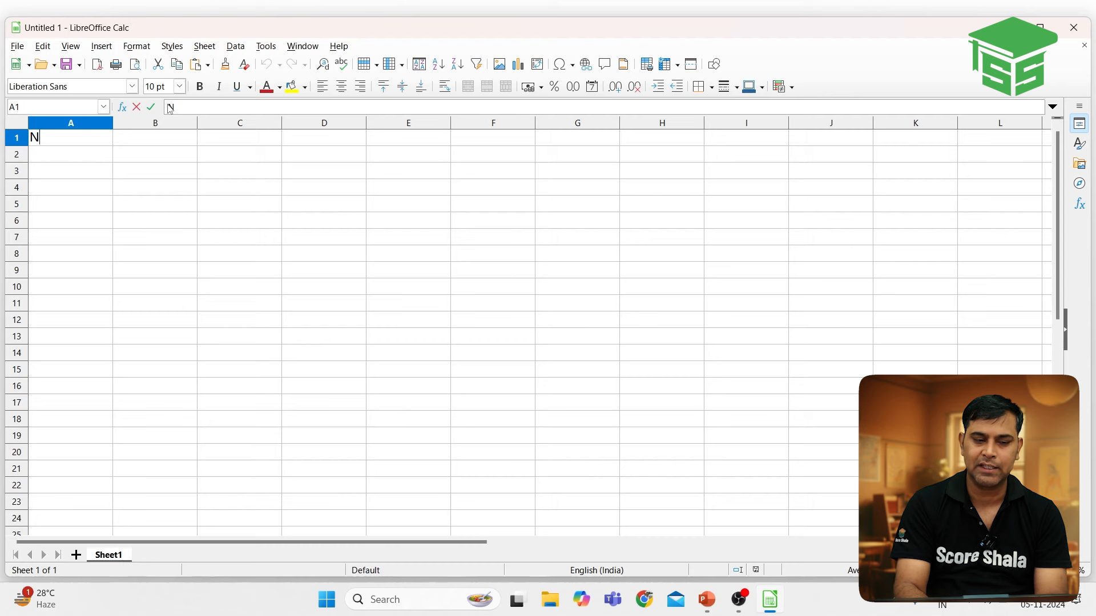
text(ame)
key(Tab)
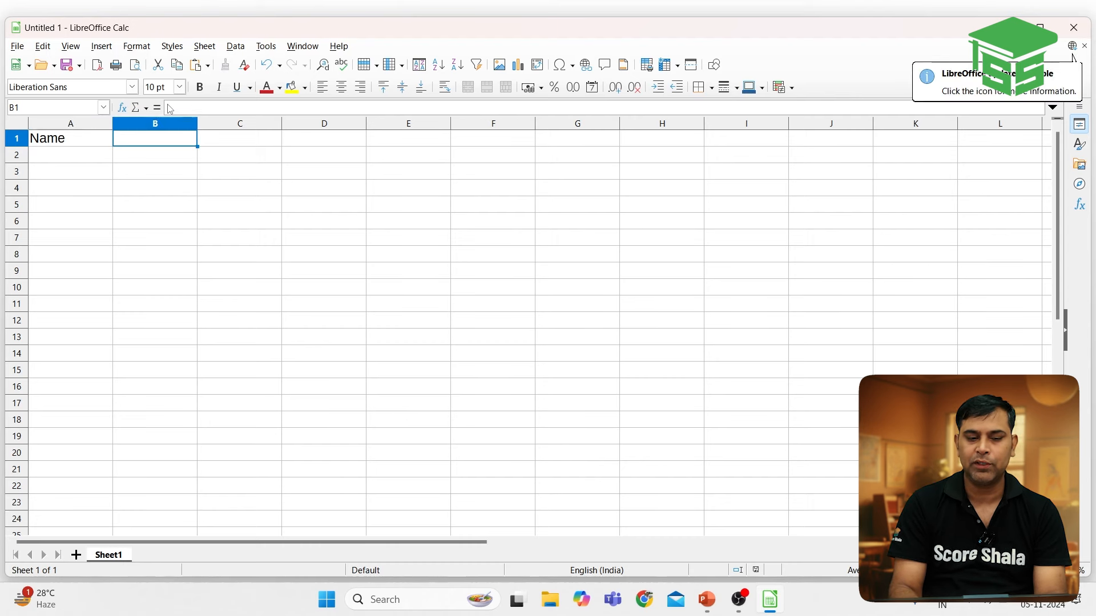
text(Car Sold)
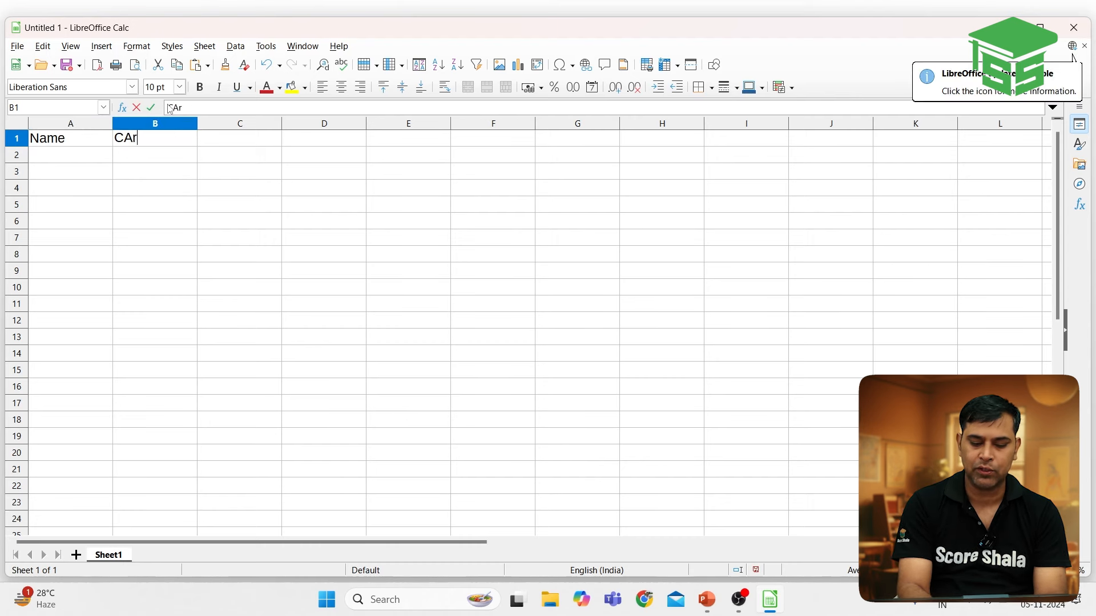
key(Return)
- Fill A2:A5 under the Name header with the four salespeople's first names
key(Left)
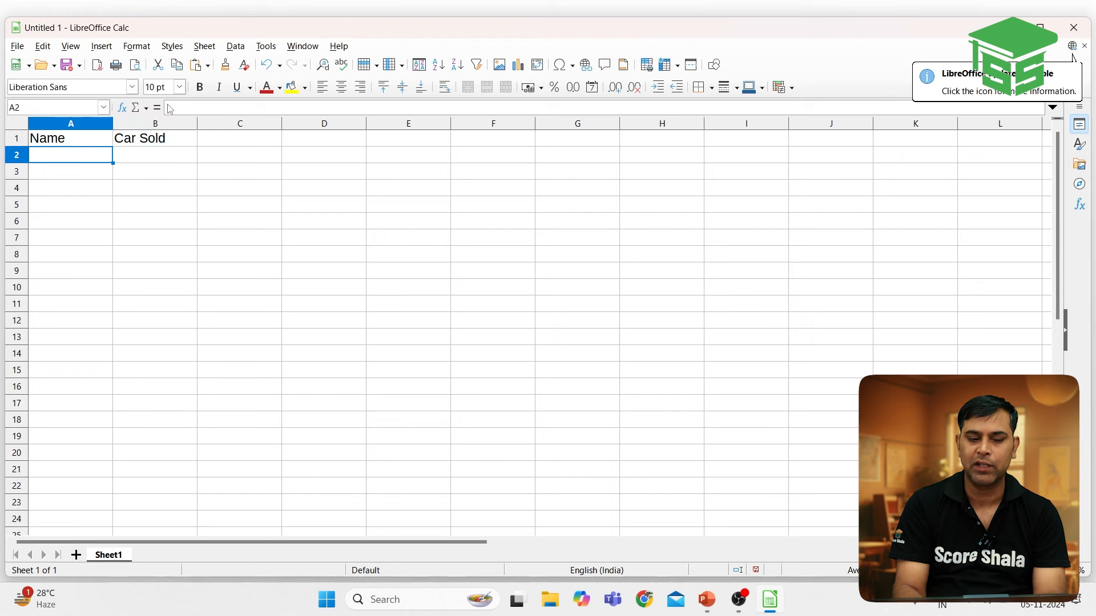
text(Ravi)
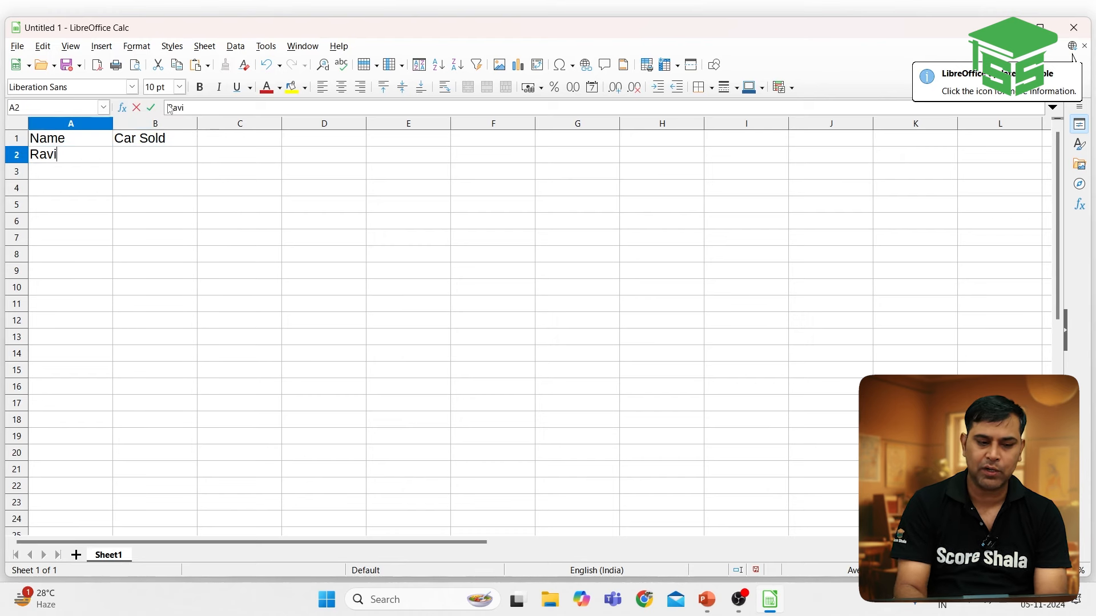
key(Return)
text(Vinay)
key(Return)
text(Sneha)
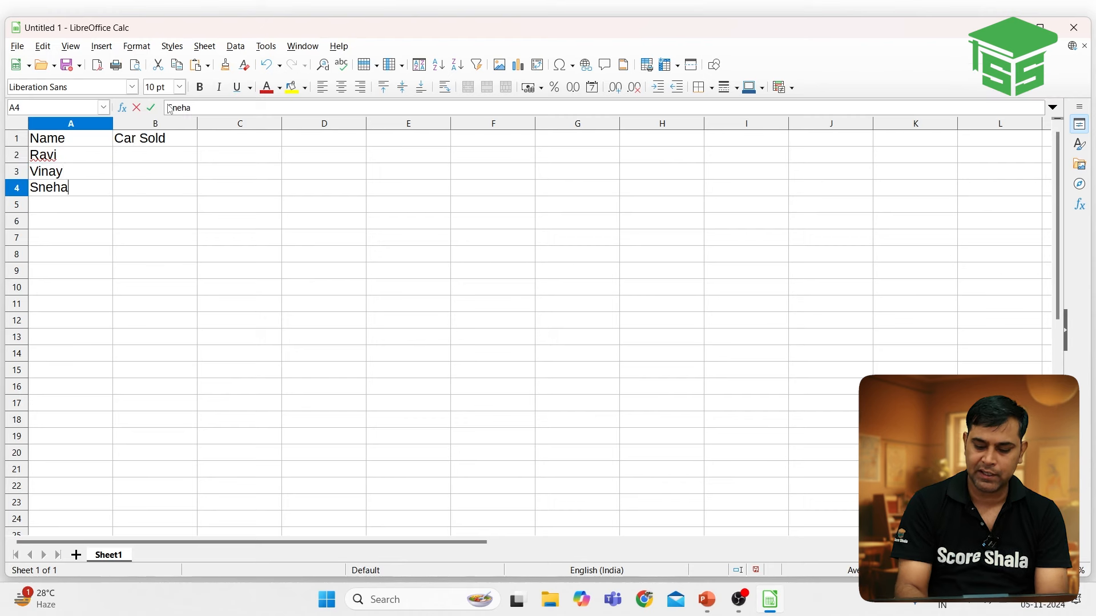
key(Return)
text(Bhavta)
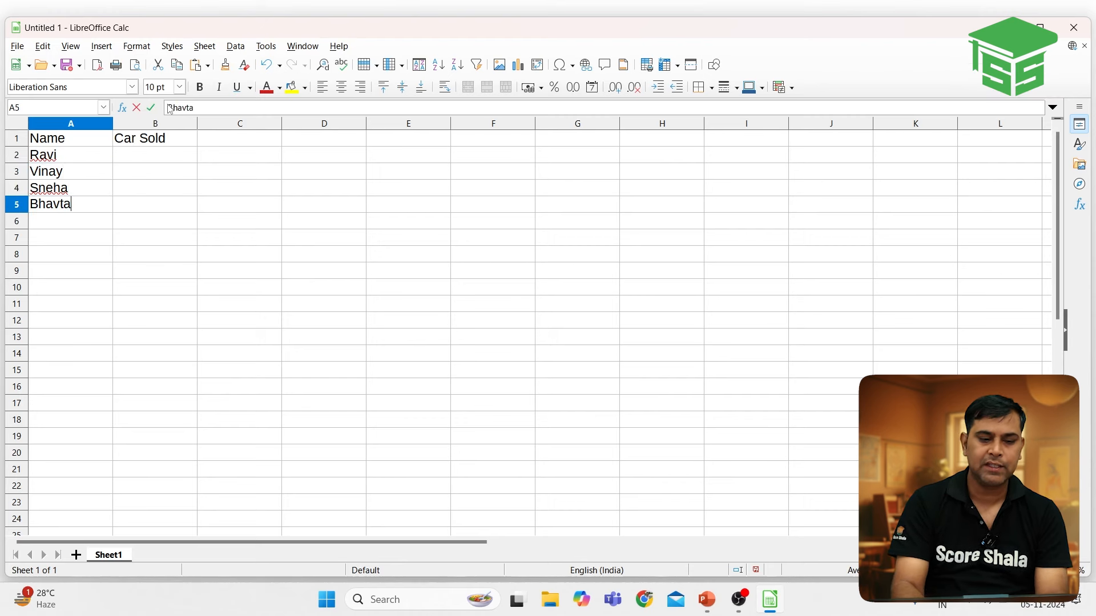
key(BackSpace)
key(BackSpace)
text(ya)
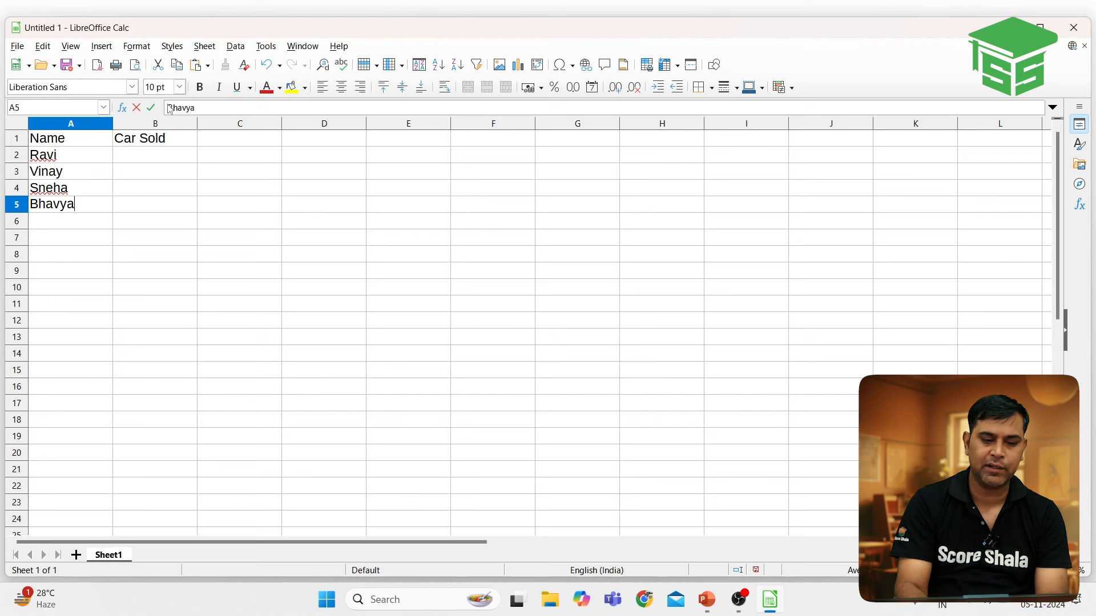
key(Return)
- Enter the Car Sold values 8, 7, 12 and 19 in cells B2 to B5
key(Right)
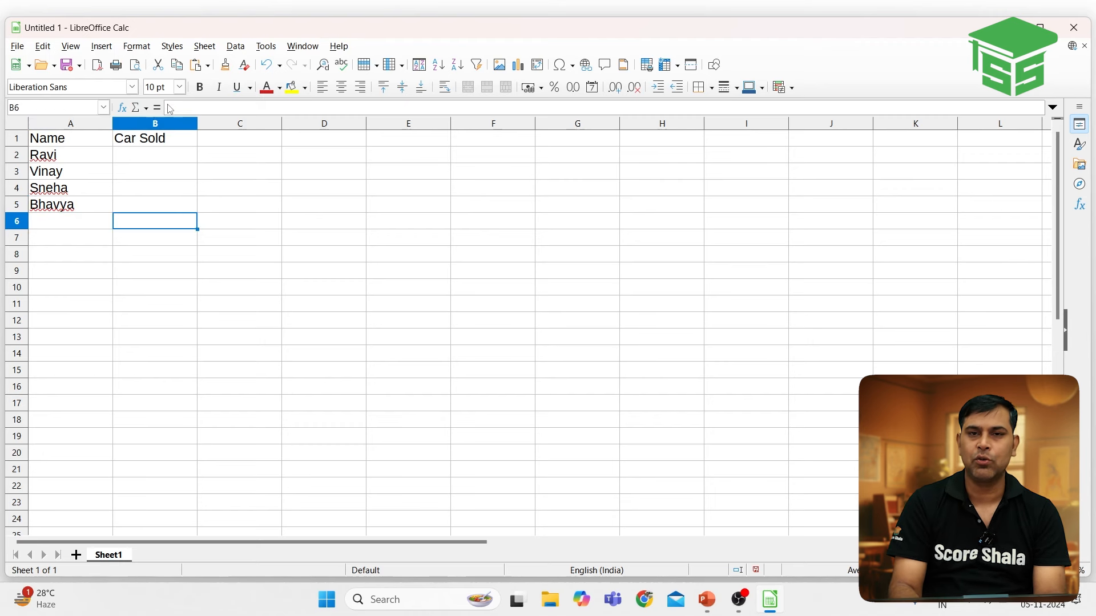
key(Up)
key(Up)
key(Up)
key(Up)
key(Up)
key(Down)
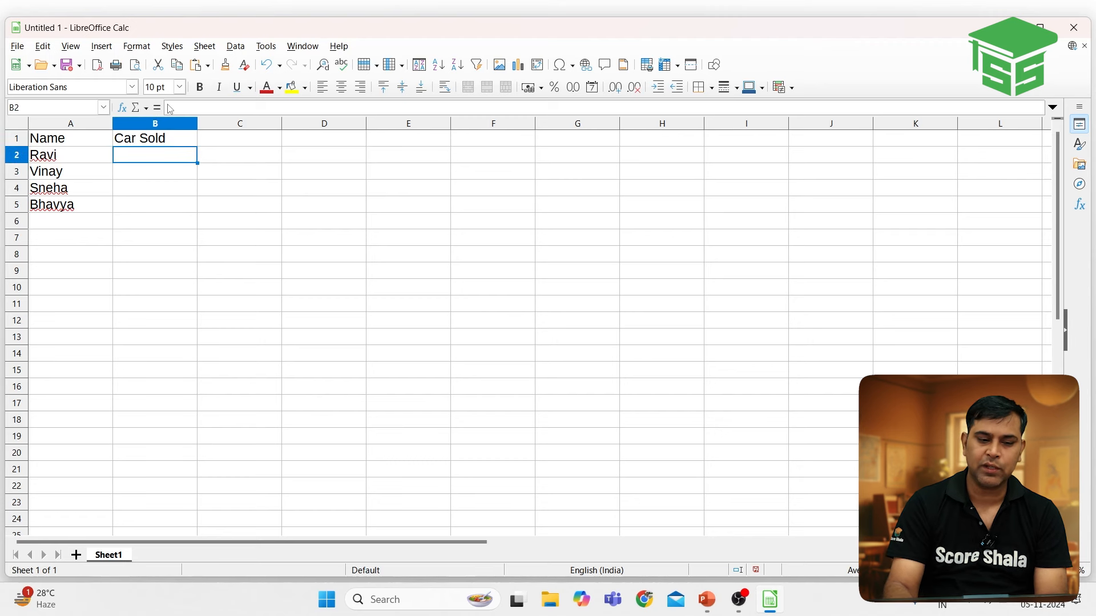
text(8)
key(Return)
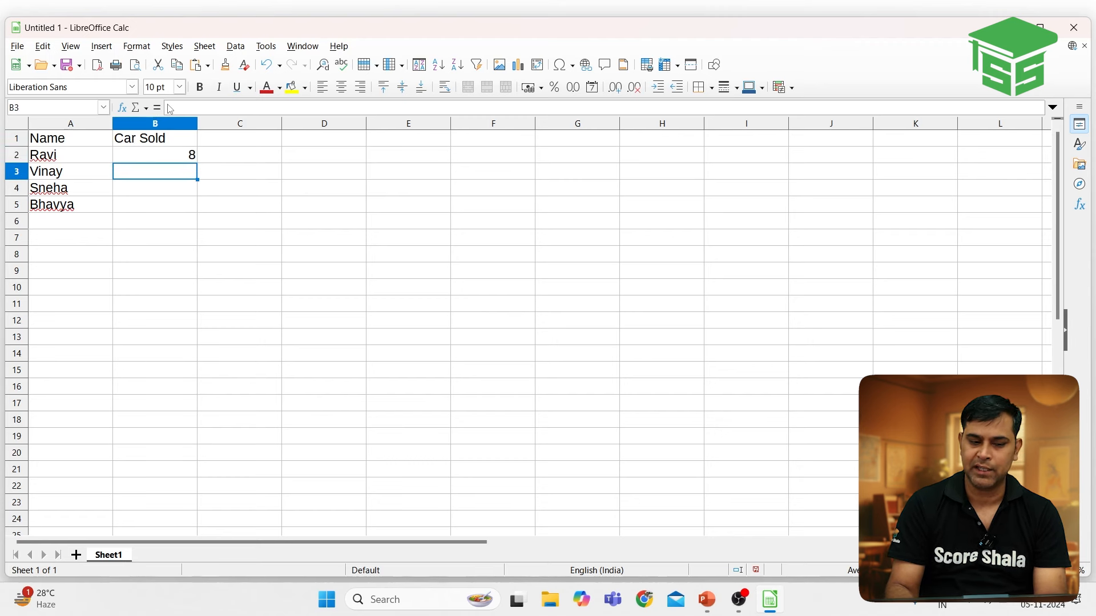
text(7)
key(Return)
text(12)
key(Return)
text(19)
key(Return)
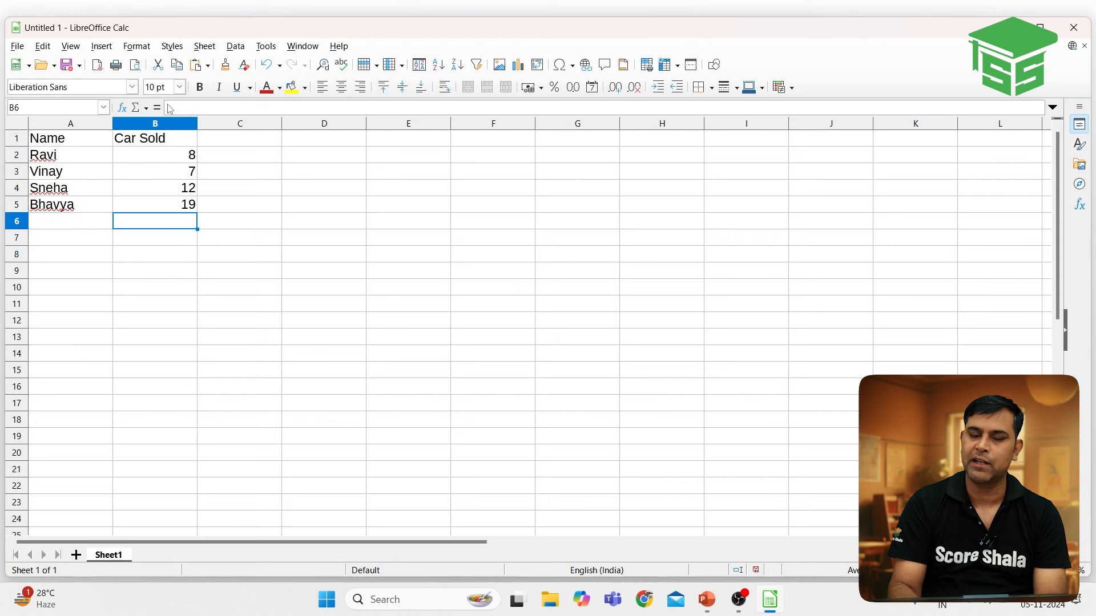
- Rename Sheet1 as April
double_click(108, 555)
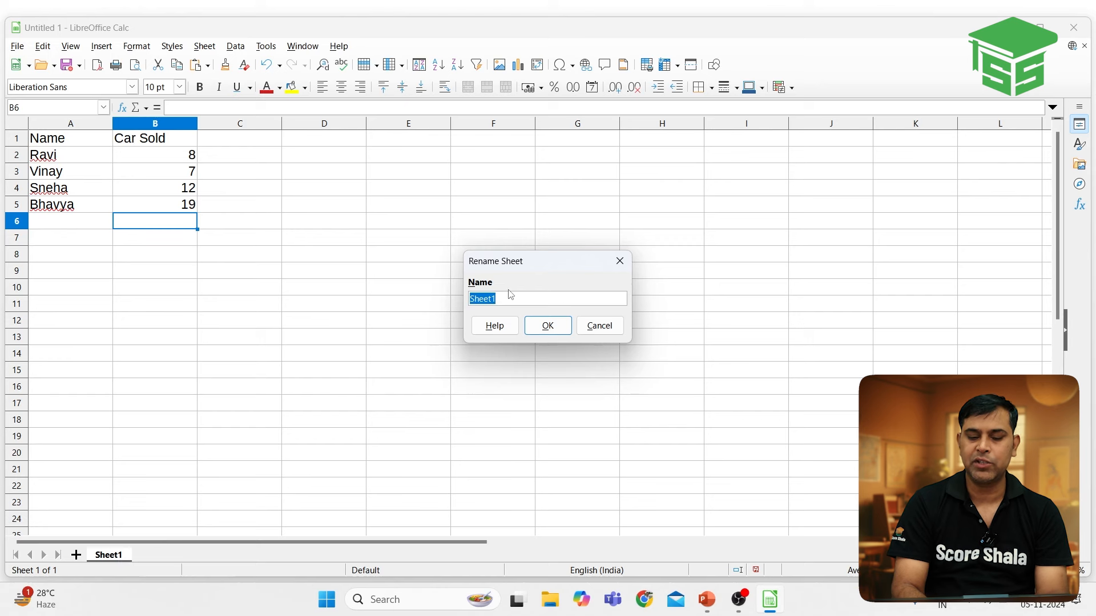
text(April)
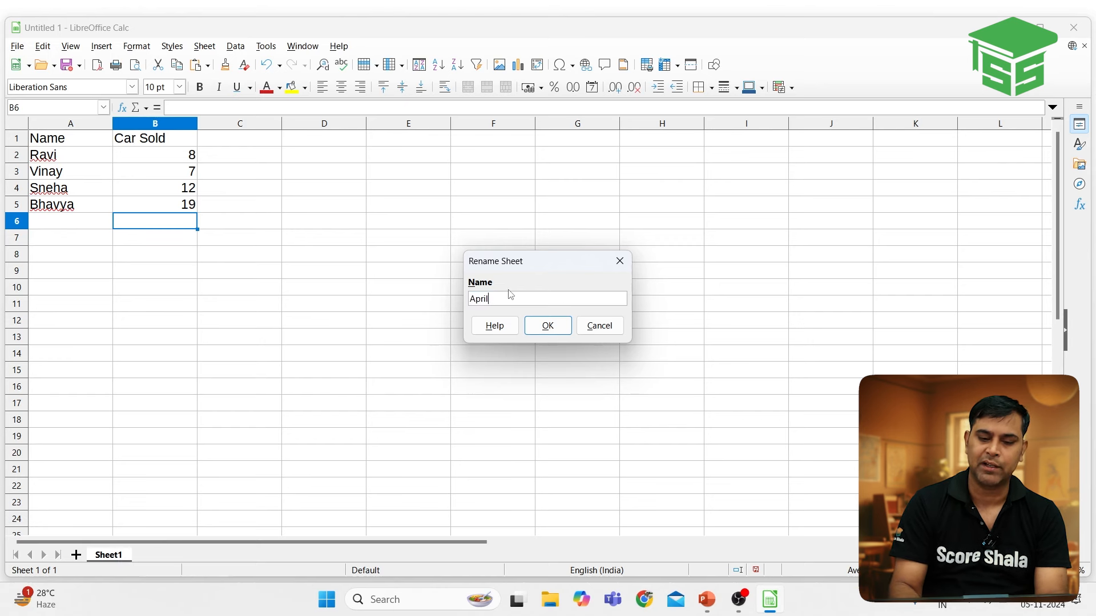
key(Return)
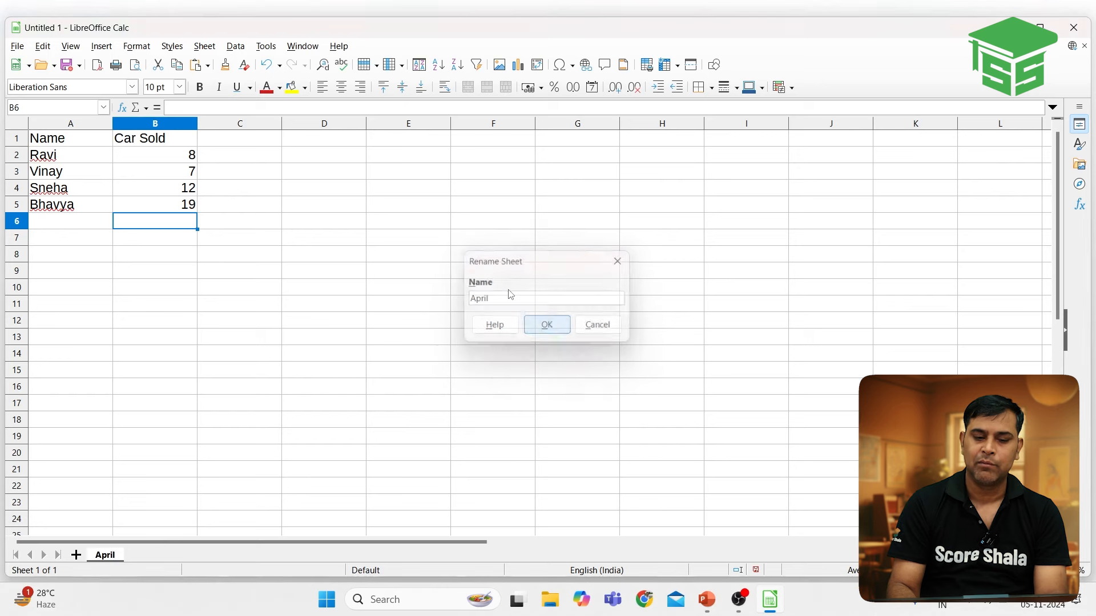
click(279, 310)
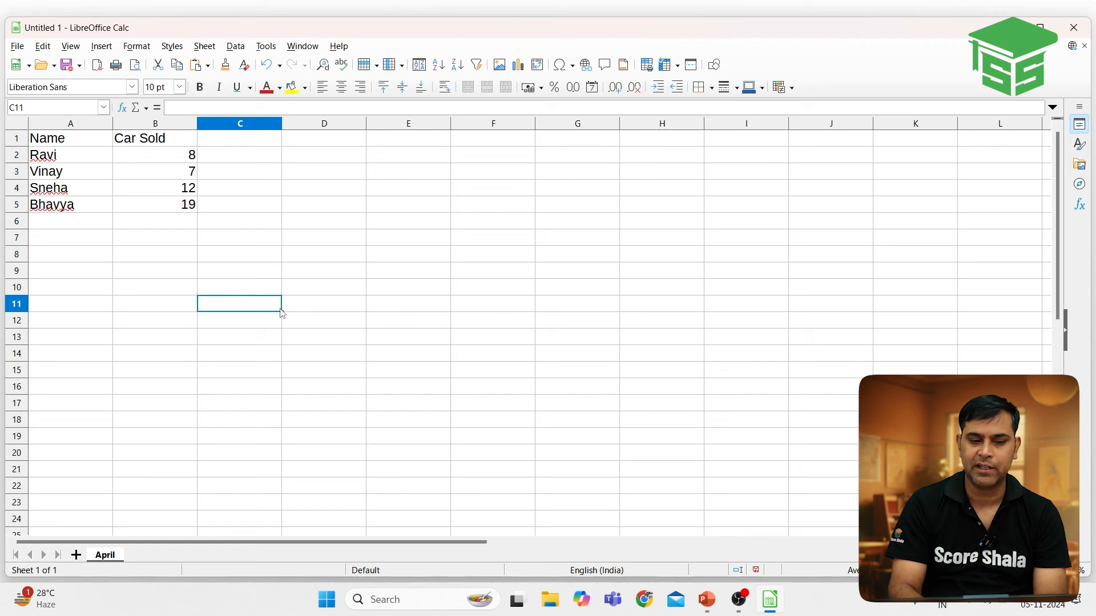
- Copy the table A1:B5 from the April sheet into three newly added sheets, starting at A1 in each
drag(40, 138, 161, 207)
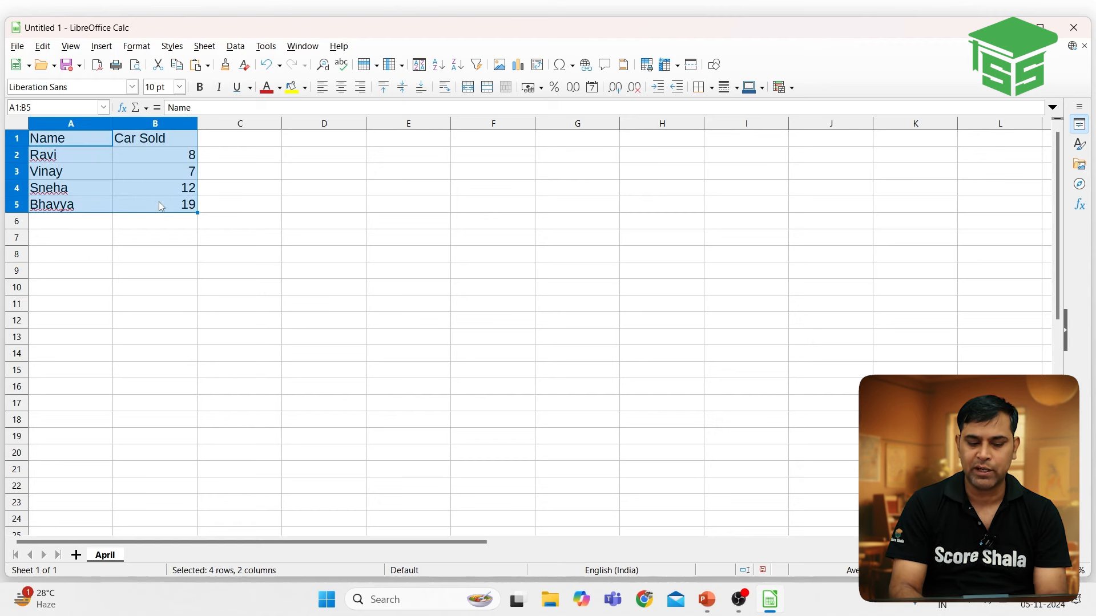
key(ctrl+c)
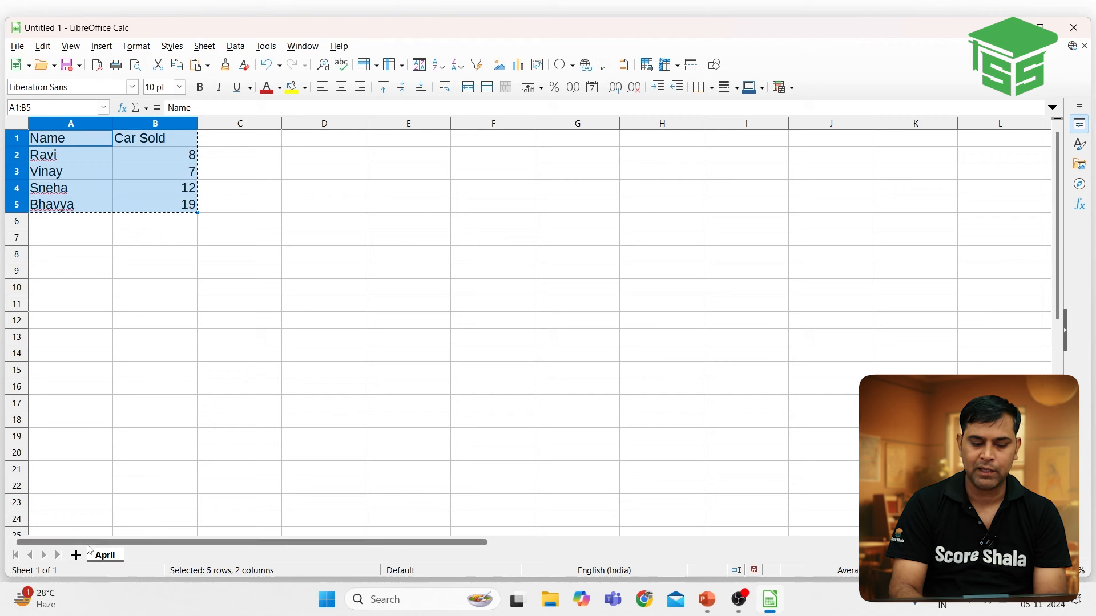
click(76, 554)
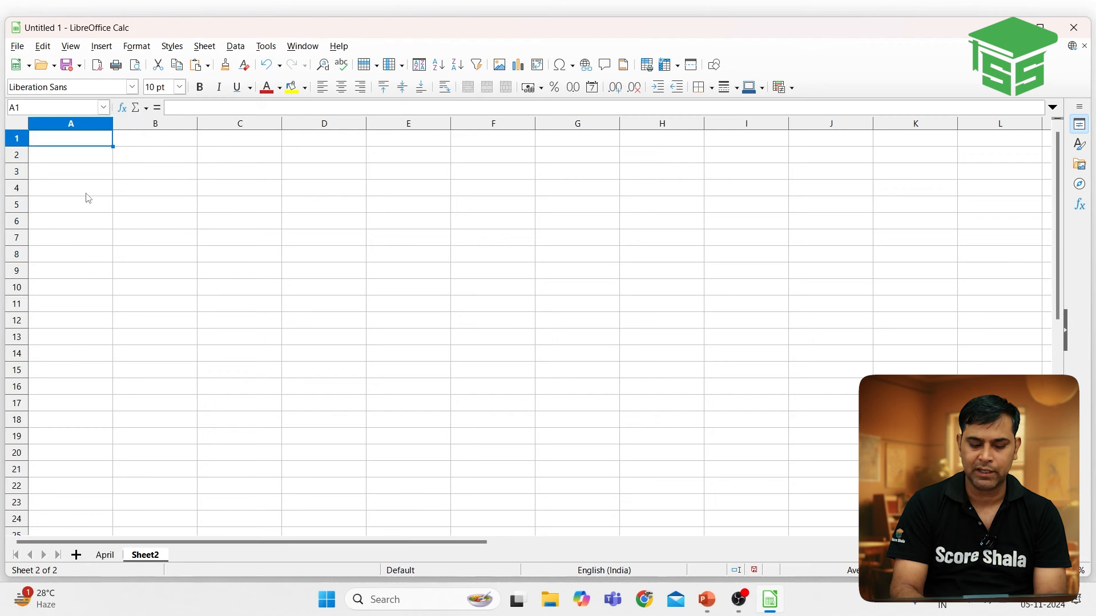
key(ctrl+v)
click(76, 556)
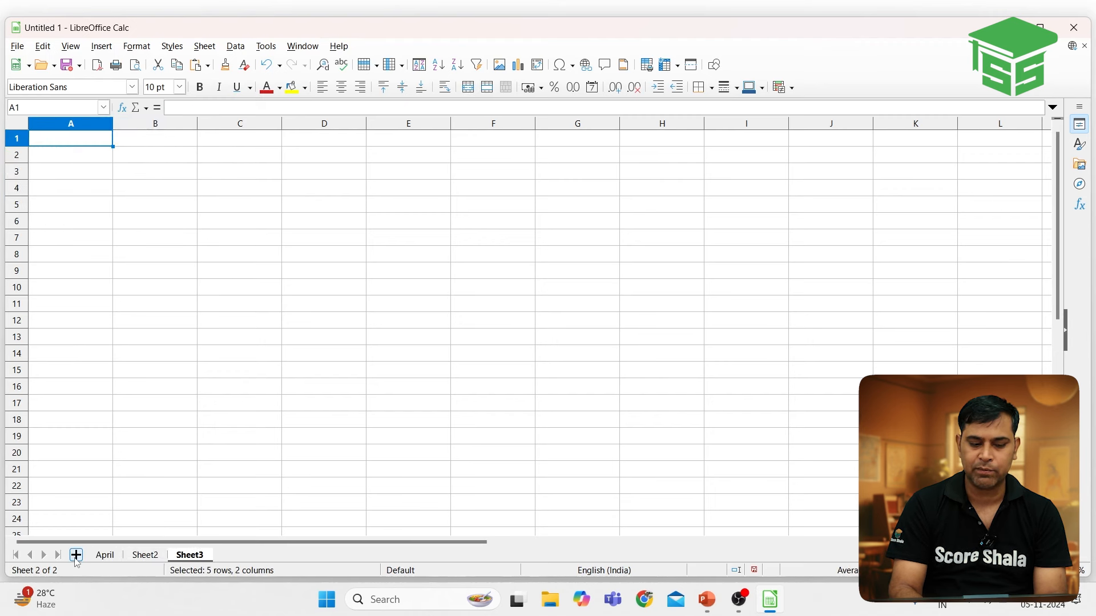
key(ctrl+v)
click(76, 554)
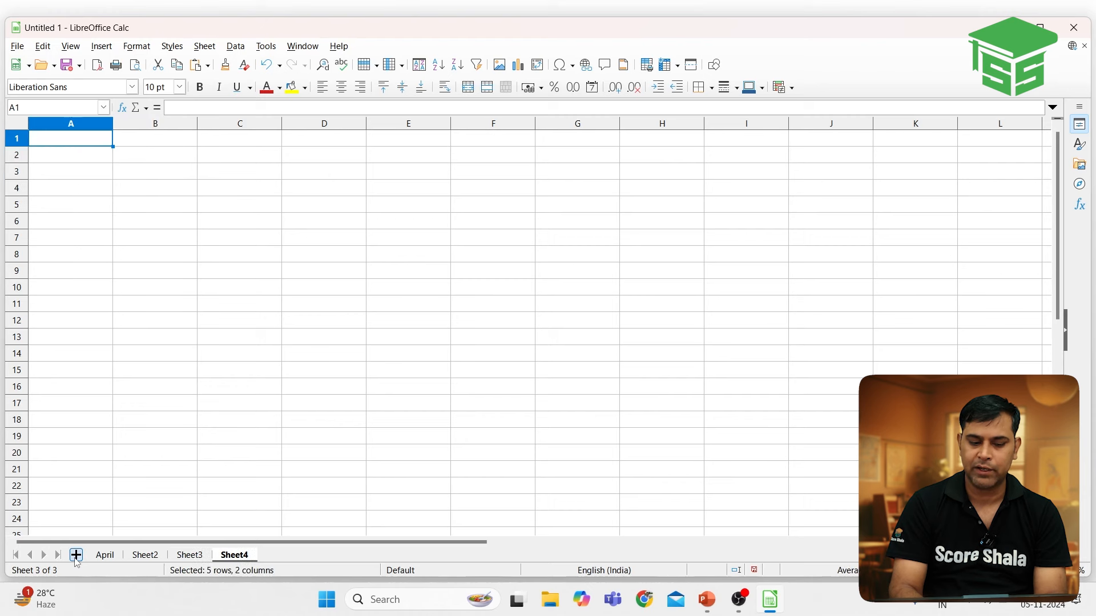
key(ctrl+v)
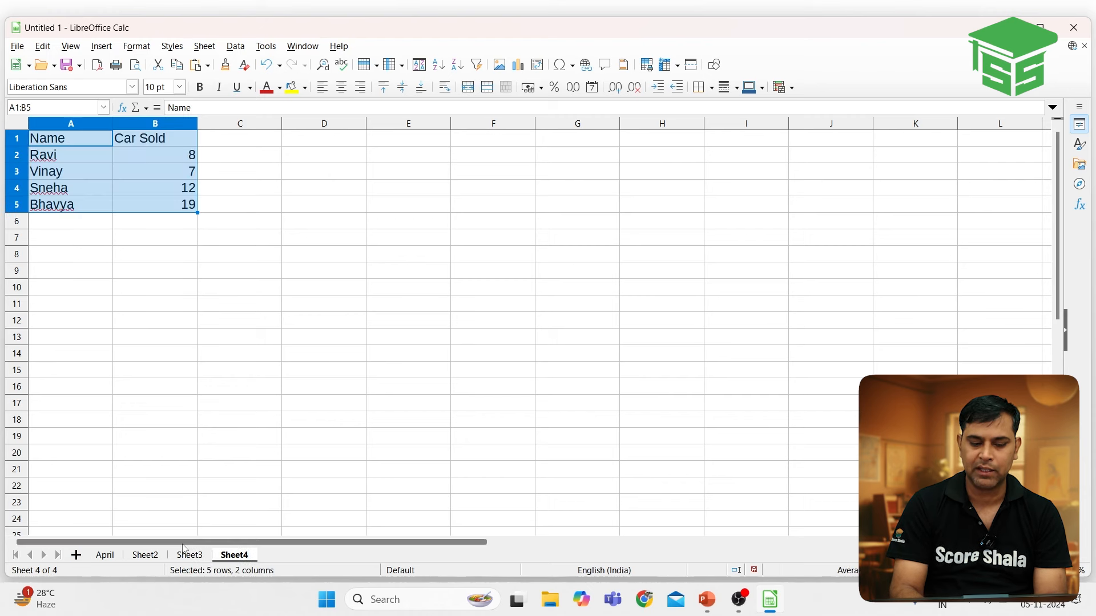
- Rename Sheet2 as May and Sheet3 as June
click(104, 556)
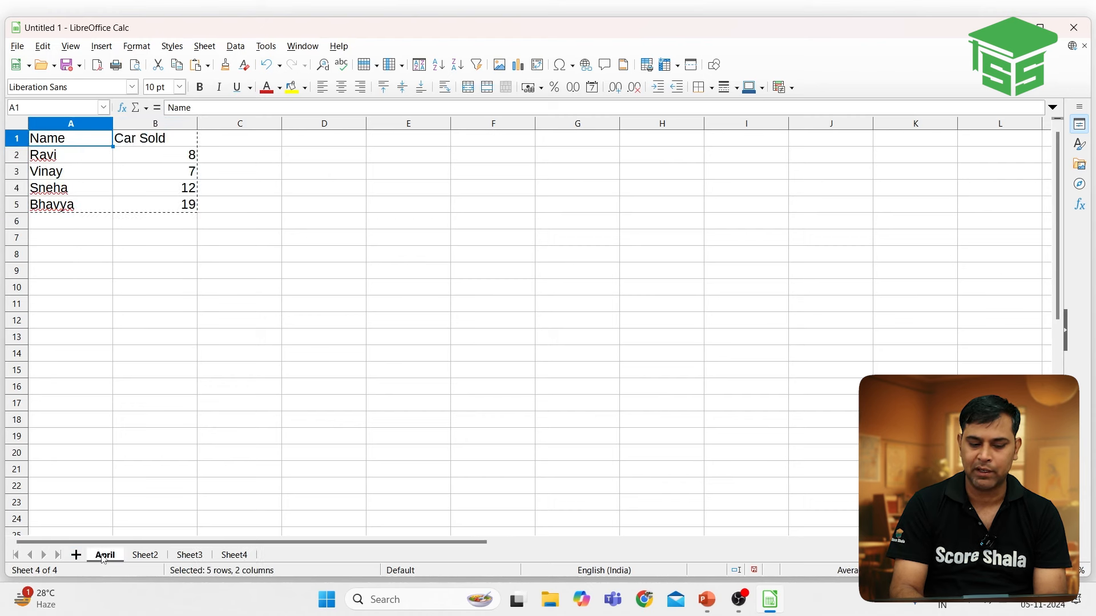
double_click(145, 556)
text(May)
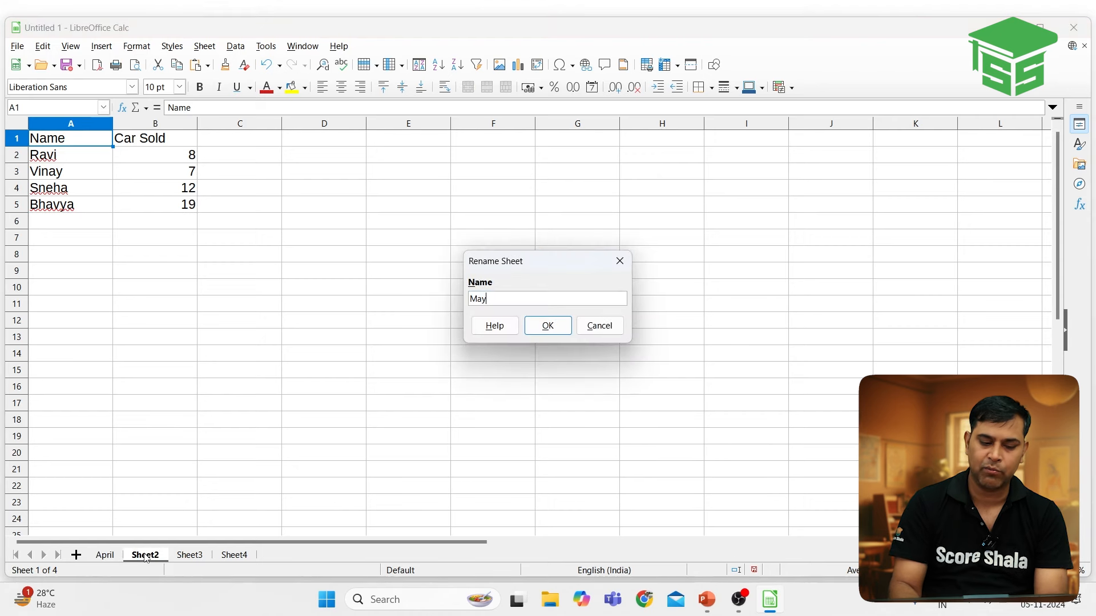
key(Return)
click(199, 557)
double_click(199, 557)
text(June)
key(Return)
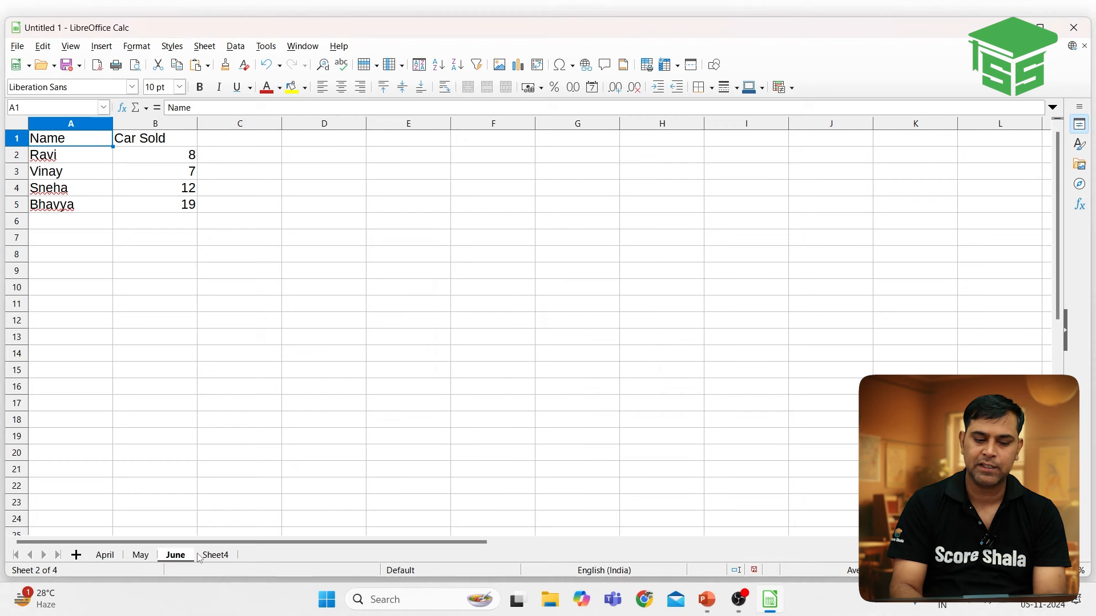
- Rename Sheet4 as Consolidate
click(218, 556)
double_click(224, 556)
text(Consolidate)
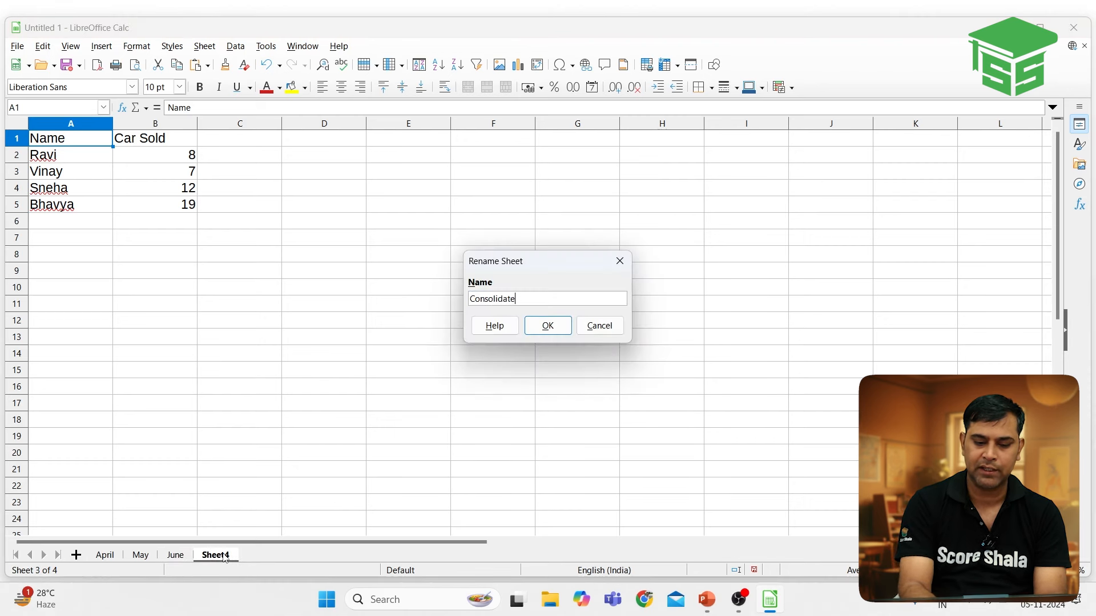
key(Return)
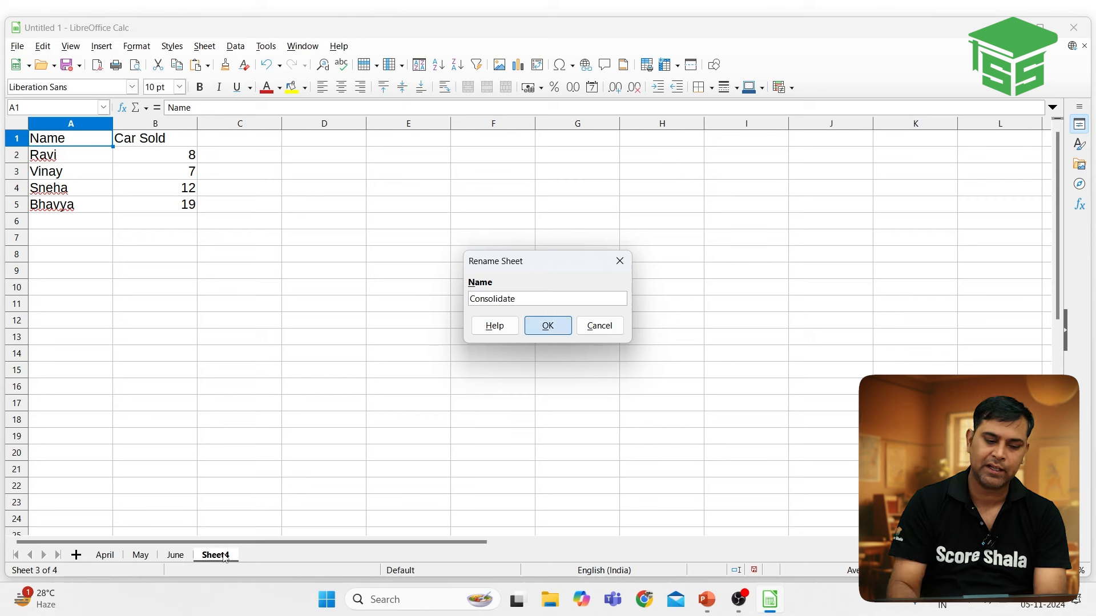
- Replace the Car Sold values in B2:B5 of the May sheet with 14, 16, 5 and 9
click(98, 558)
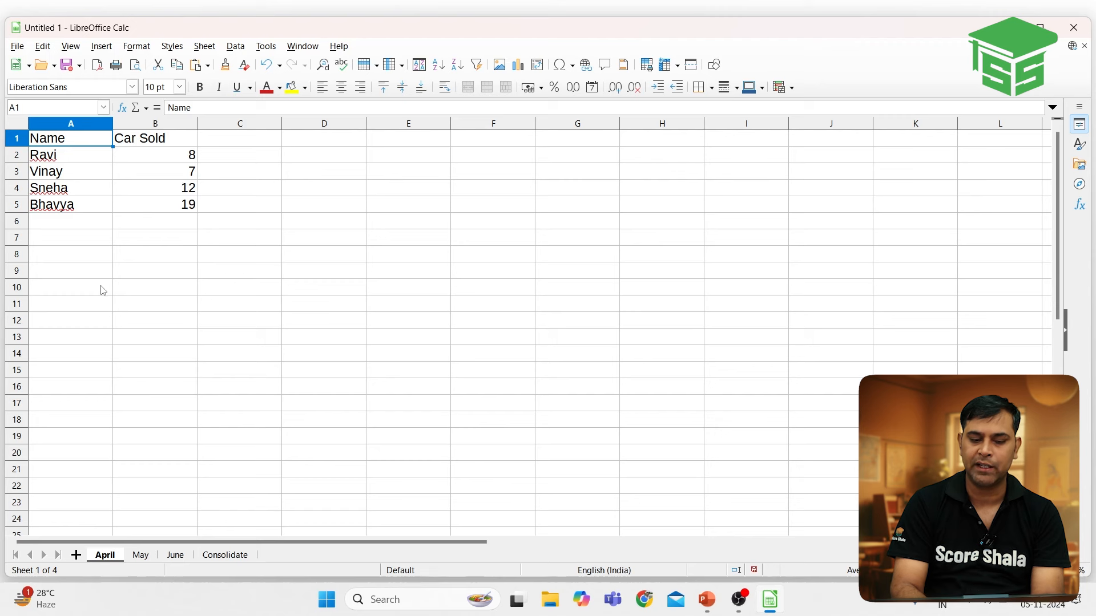
click(142, 559)
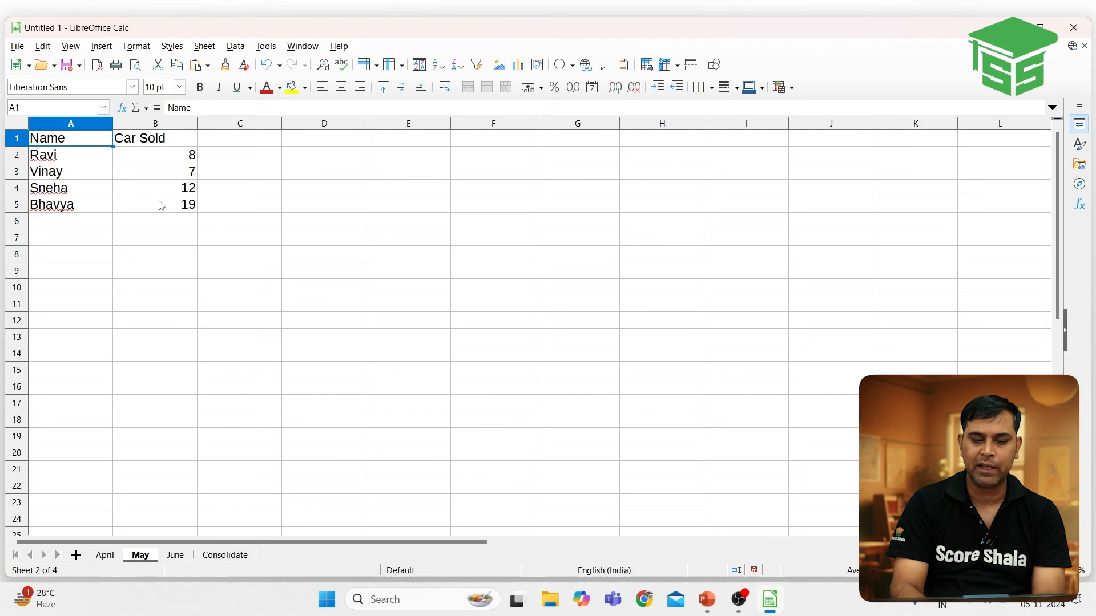
drag(173, 159, 186, 234)
key(Delete)
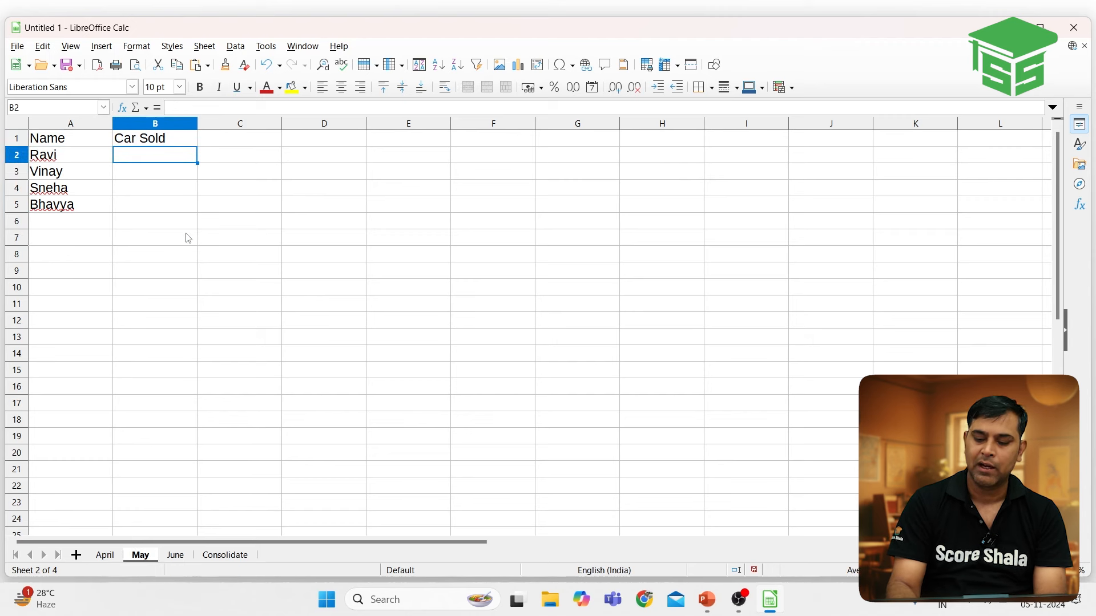
text(14)
key(Return)
text(16)
key(Return)
text(5)
key(Return)
text(9)
key(Return)
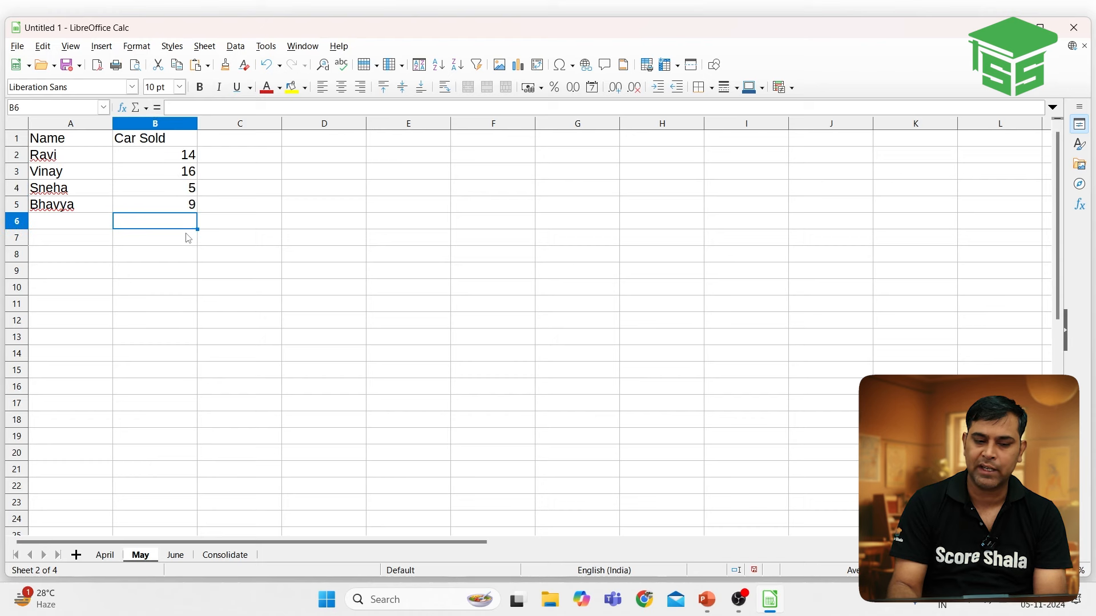
- Replace the Car Sold values in B2:B5 of the June sheet with 18, 9, 7 and 17
click(175, 555)
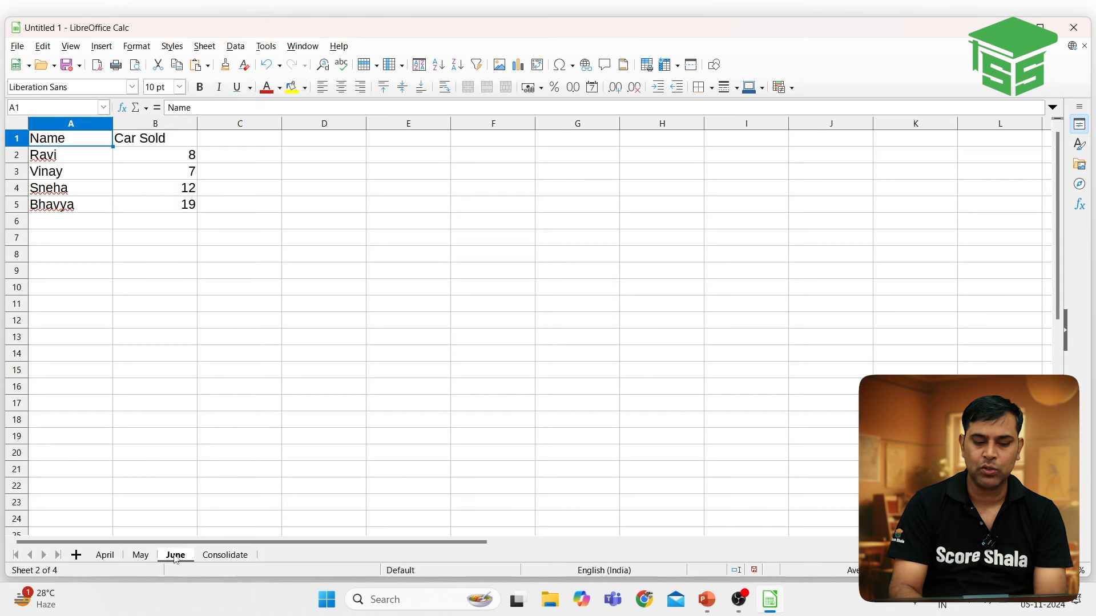
drag(194, 155, 204, 226)
key(Delete)
text(18)
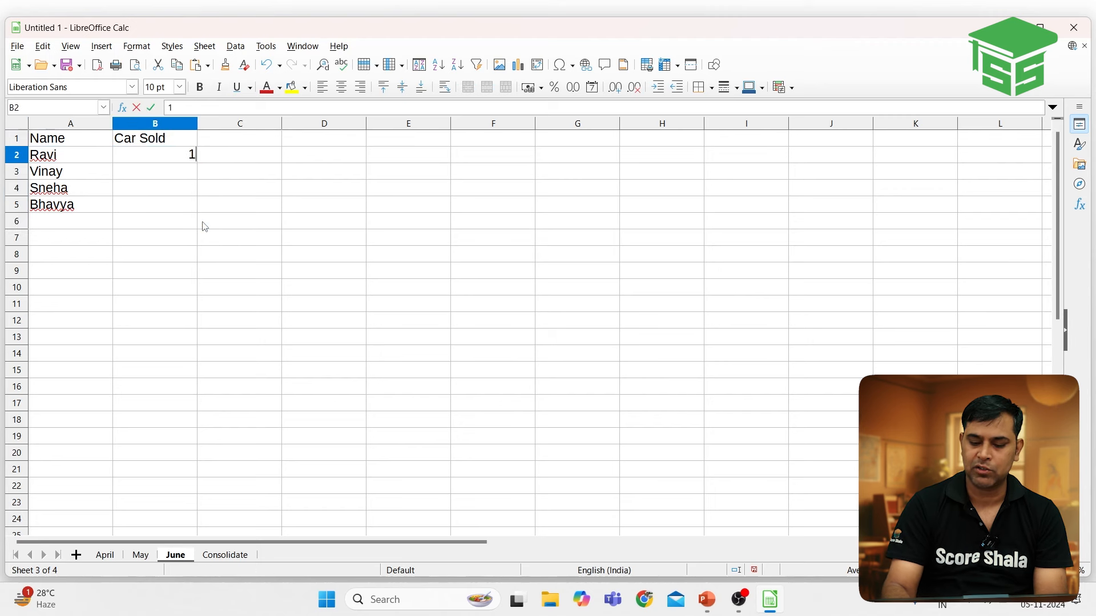
key(Return)
text(45)
key(BackSpace)
key(BackSpace)
text(9)
key(Return)
text(7)
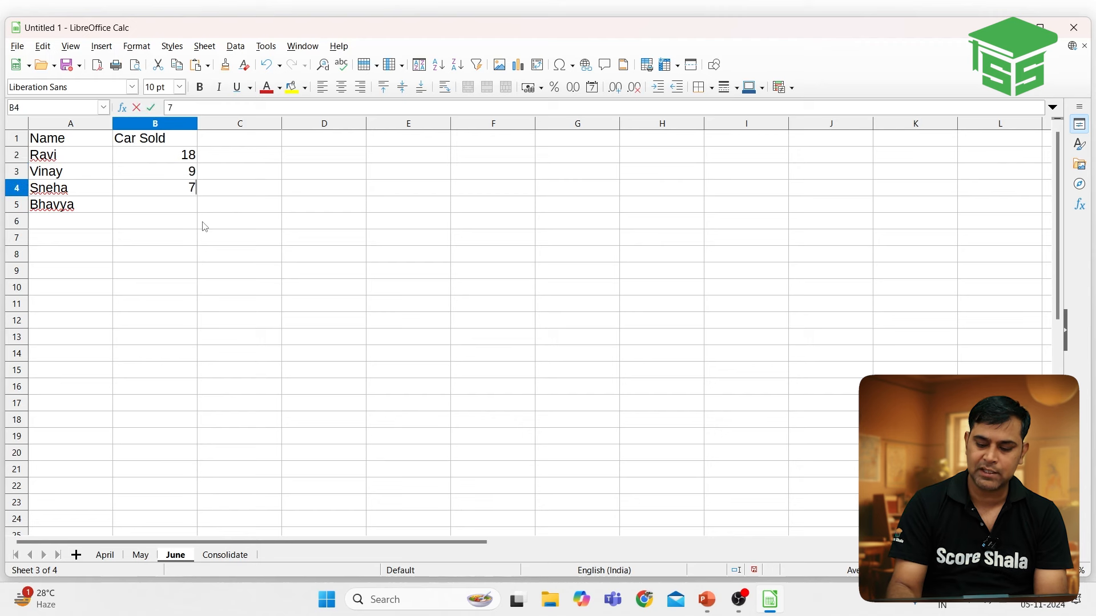
key(Return)
text(17)
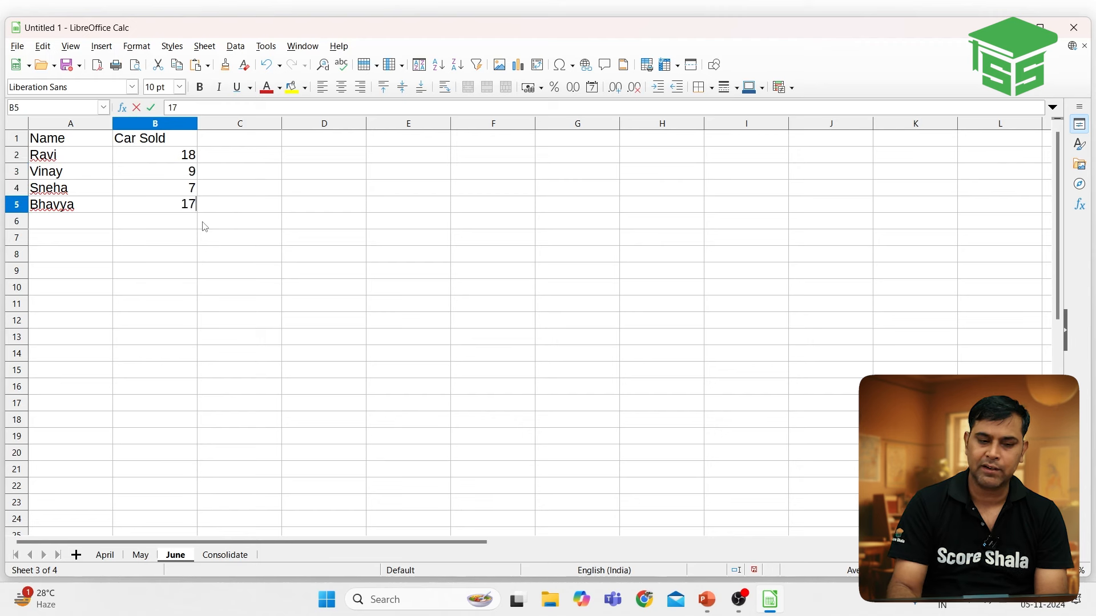
key(Return)
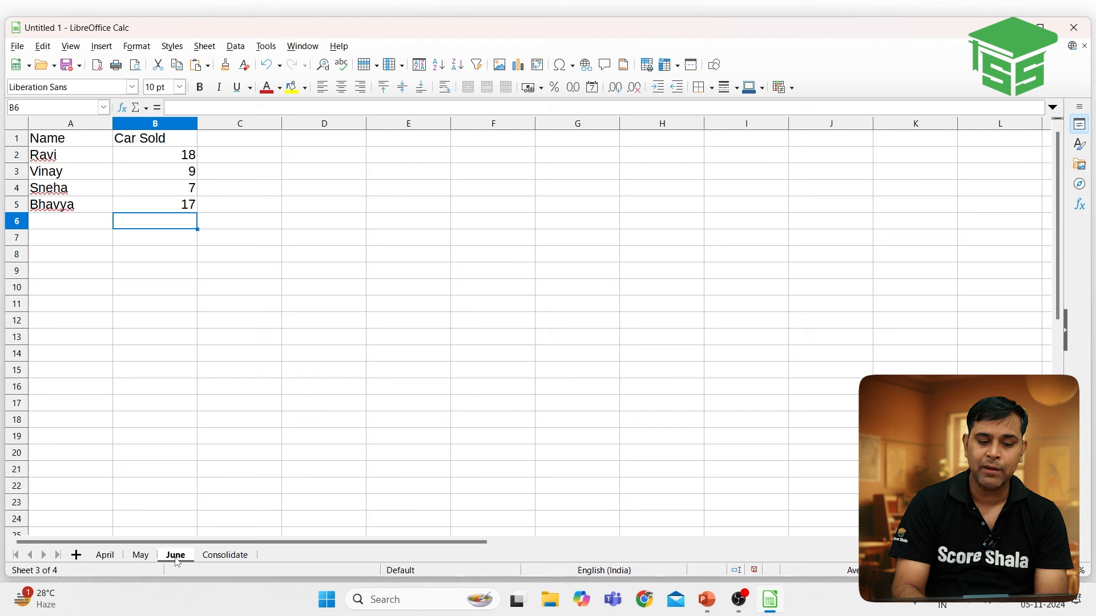
- Review the monthly sheets and clear the Car Sold values below the header on the Consolidate sheet
click(106, 556)
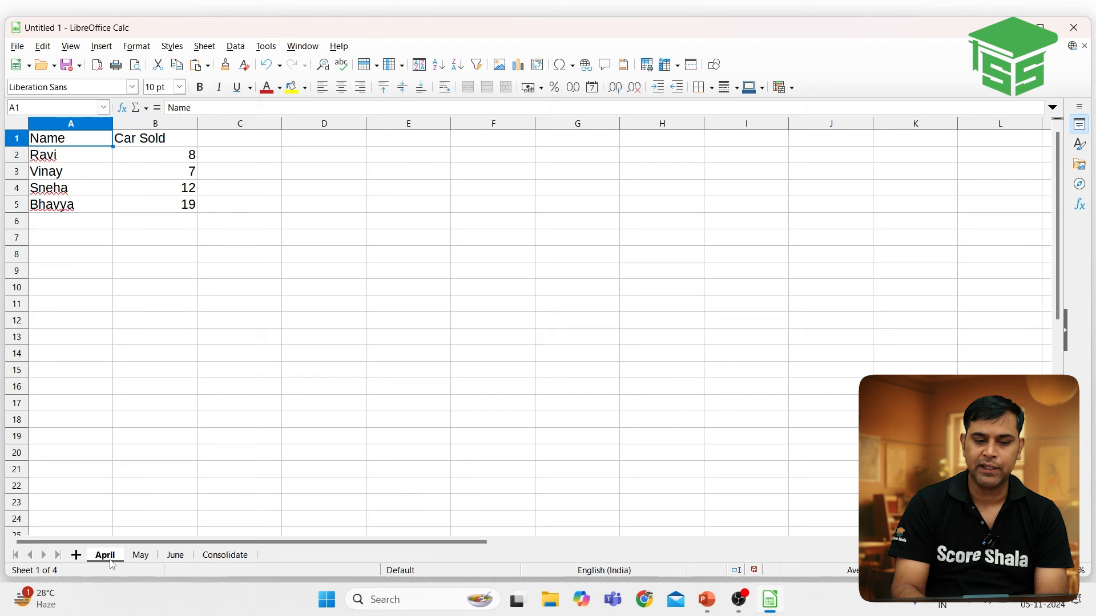
click(140, 555)
click(176, 556)
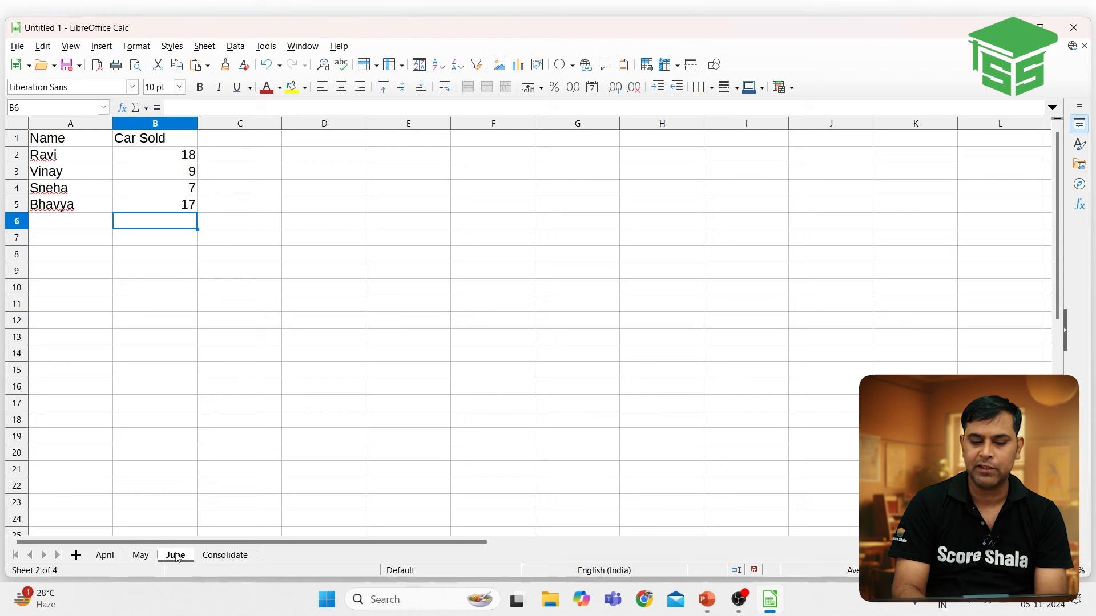
click(225, 560)
drag(180, 155, 202, 251)
key(Delete)
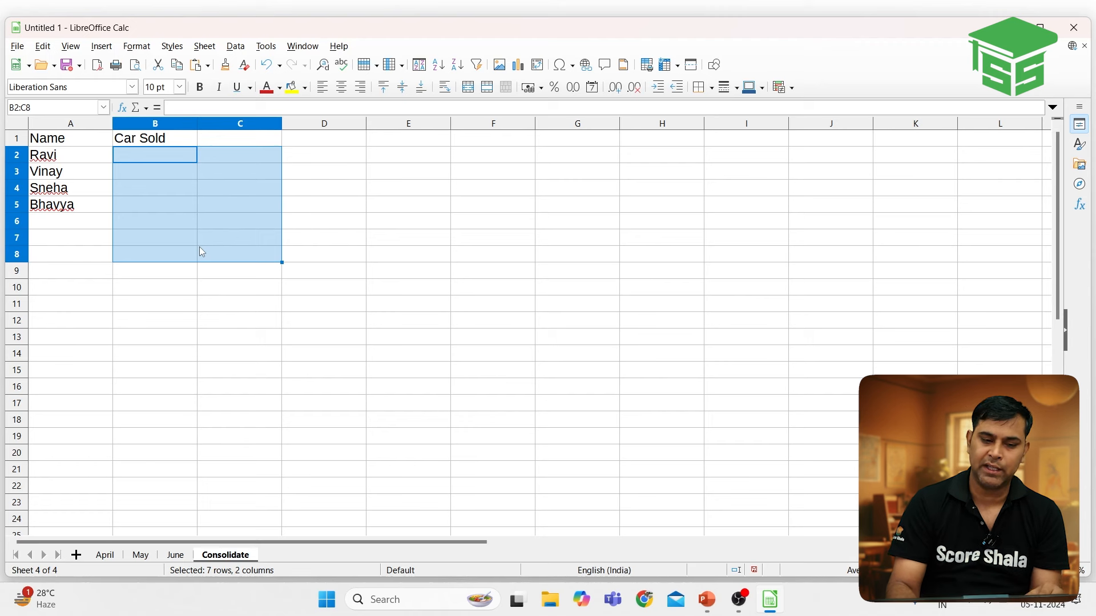
key(Down)
key(Up)
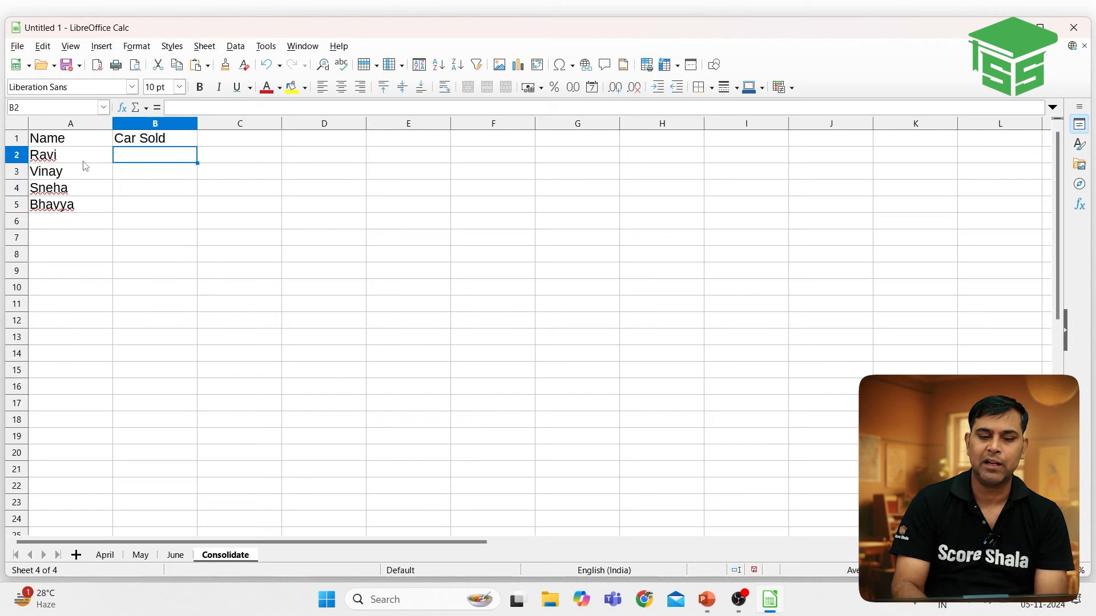
click(177, 220)
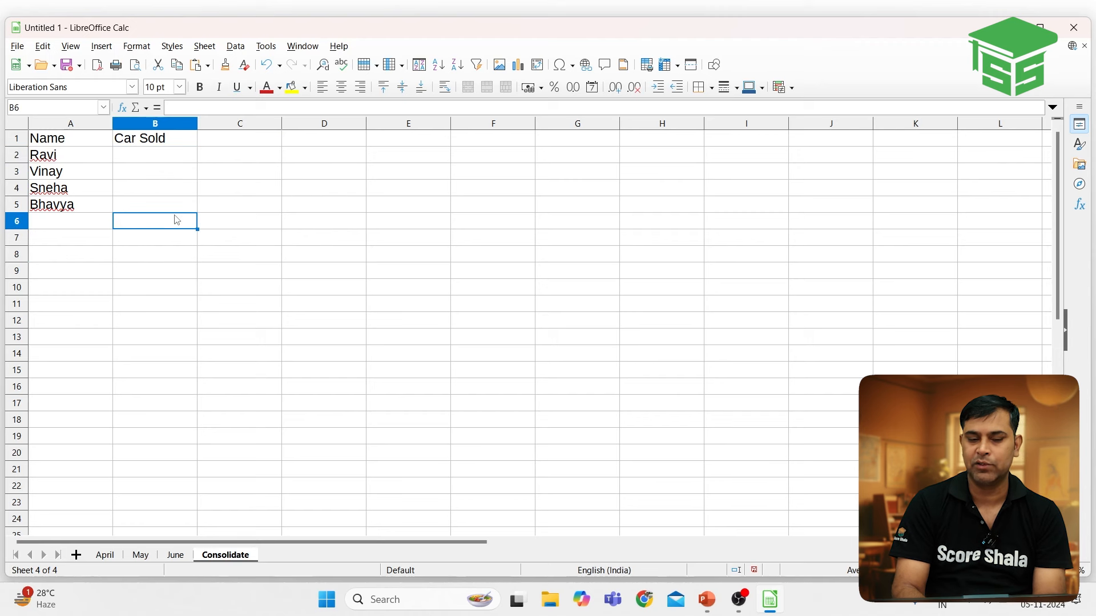
- Start a data consolidation from cell B2 of the Consolidate sheet using the Sum function
click(138, 157)
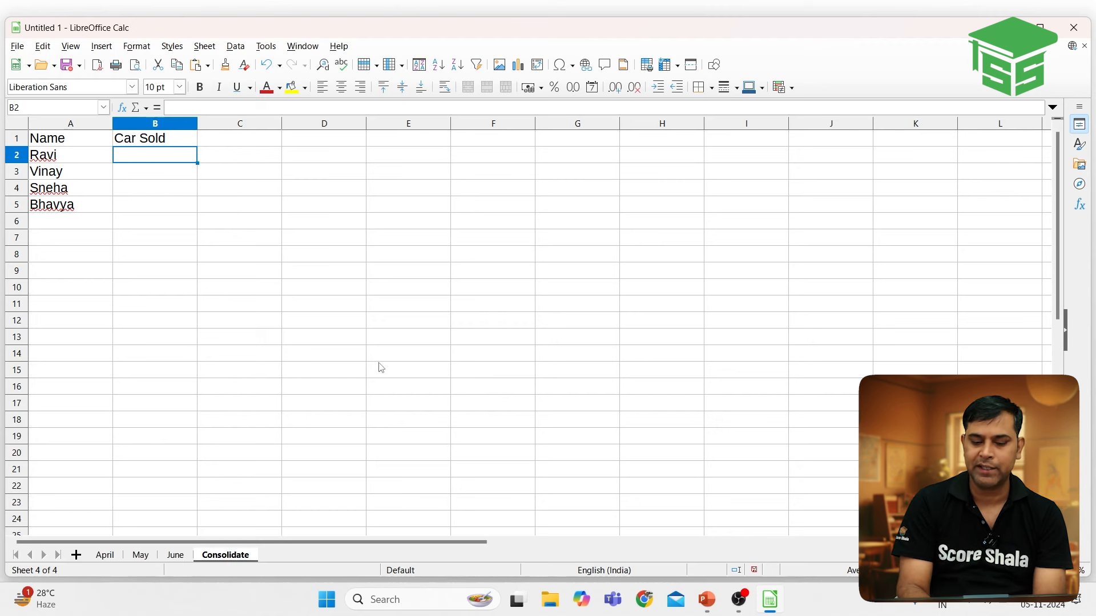
click(235, 47)
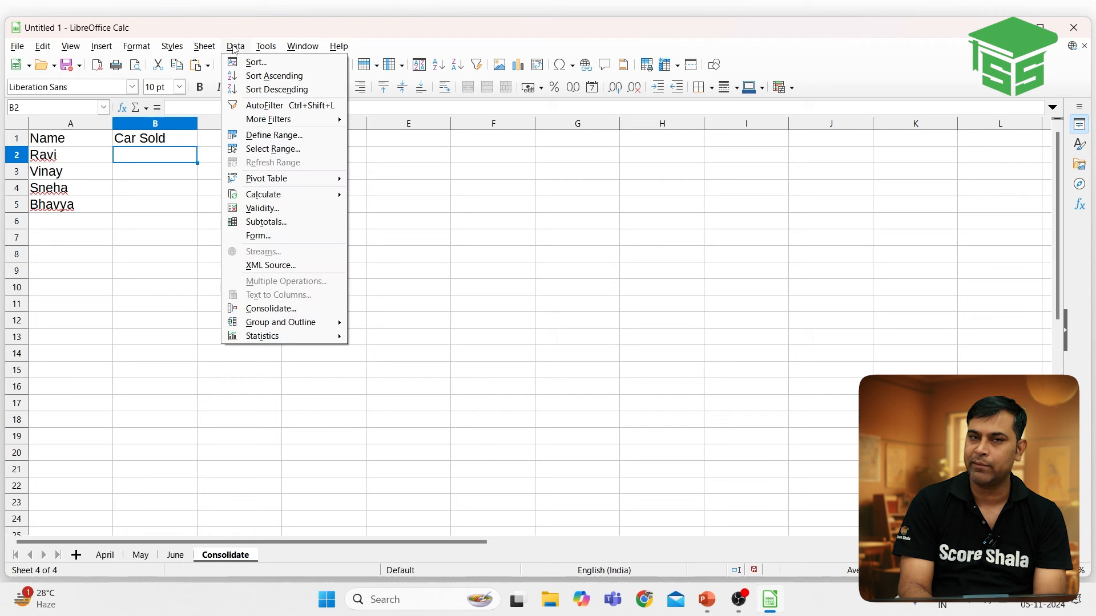
click(251, 308)
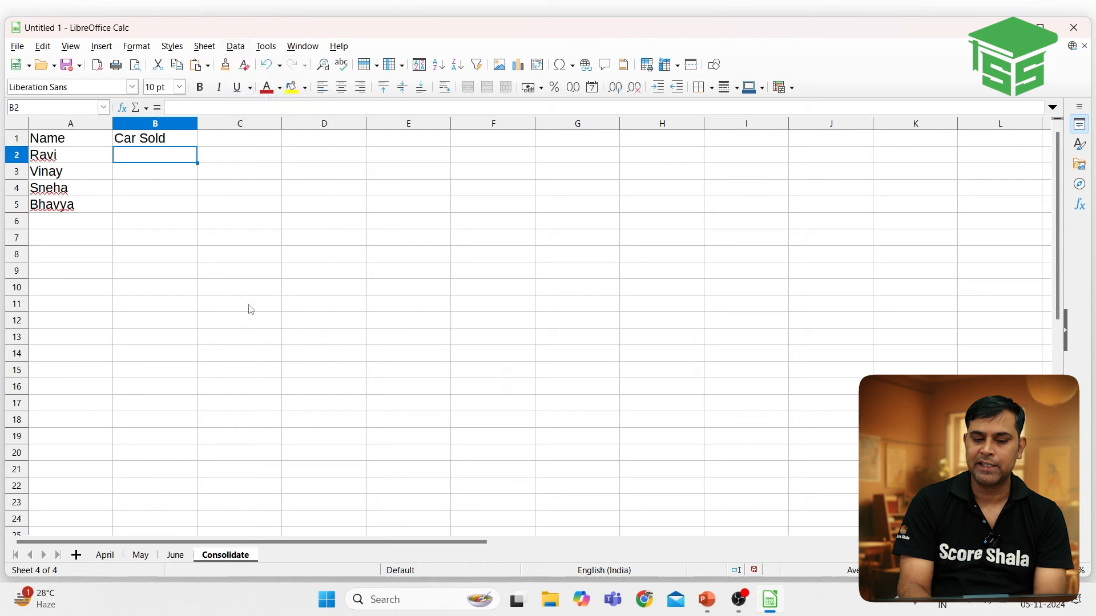
drag(435, 135, 463, 92)
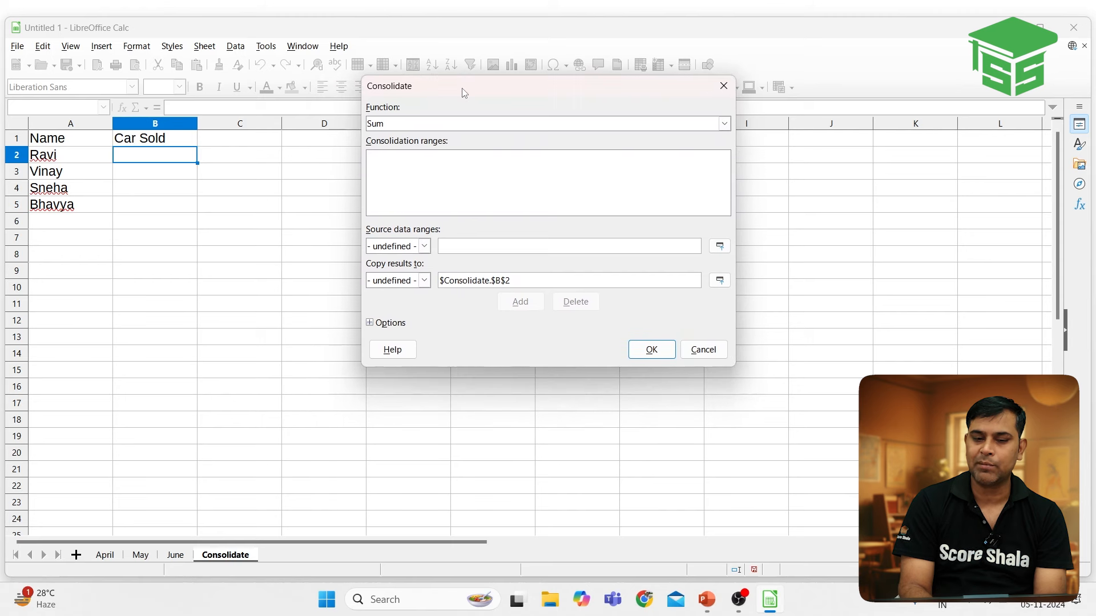
click(394, 127)
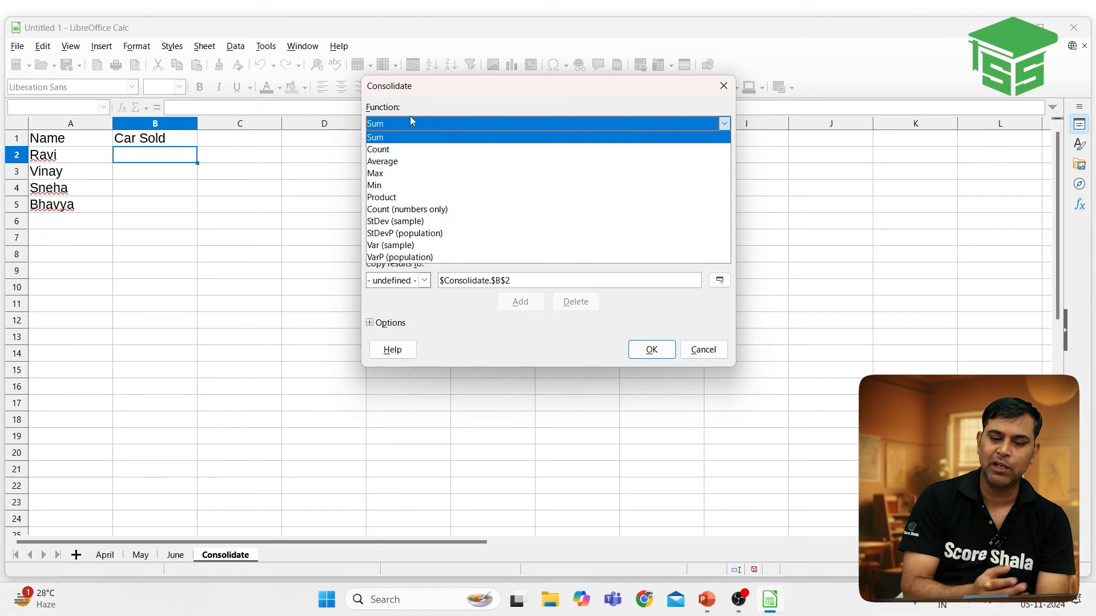
click(392, 140)
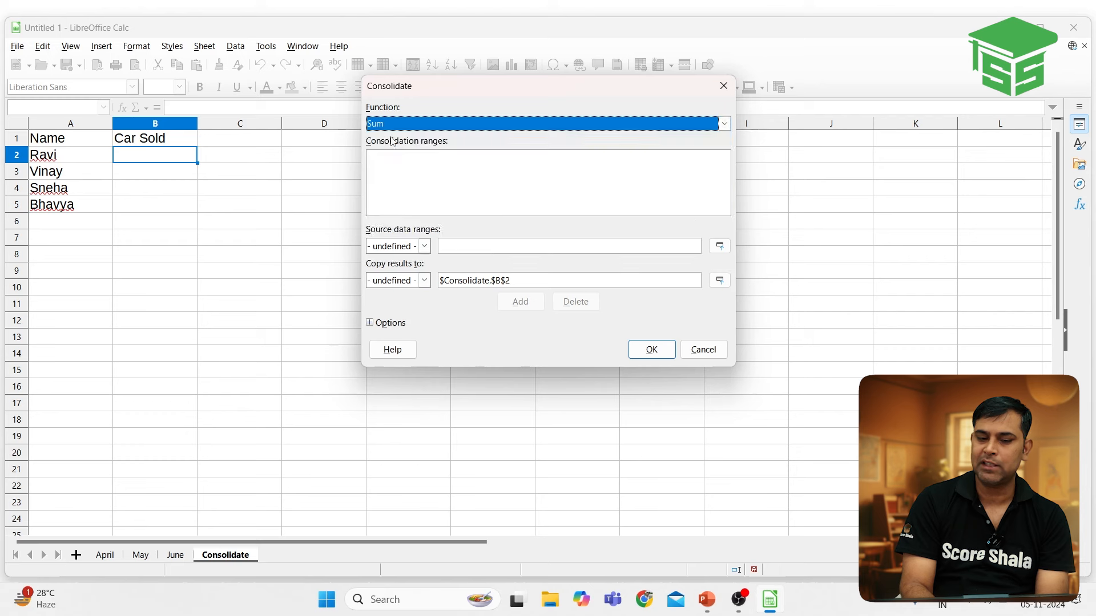
click(389, 168)
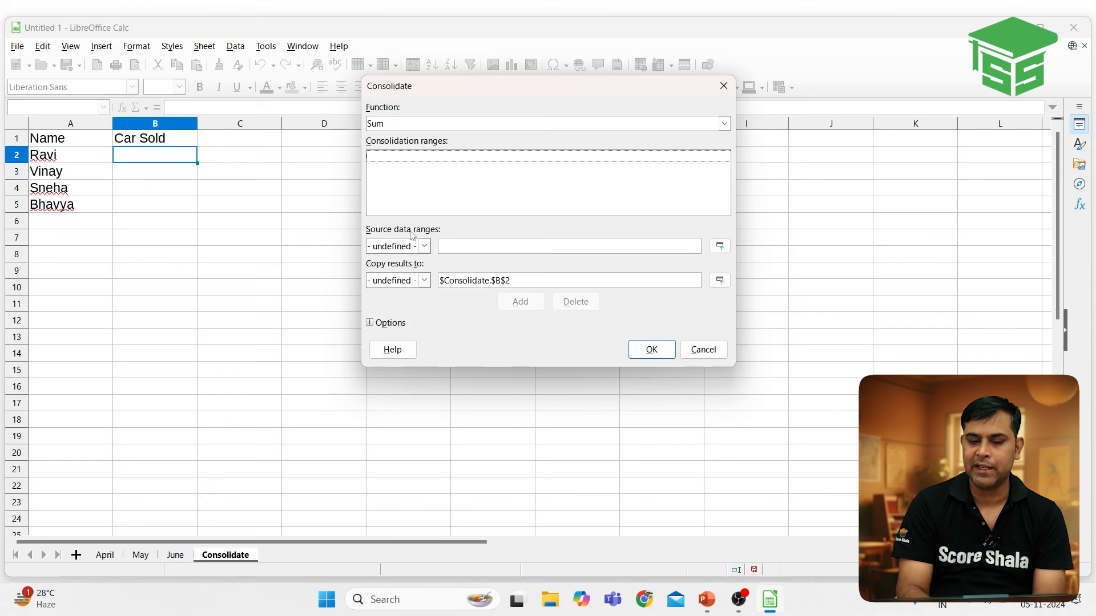
- Add the April sheet's range B2:B5 to the consolidation ranges
click(721, 247)
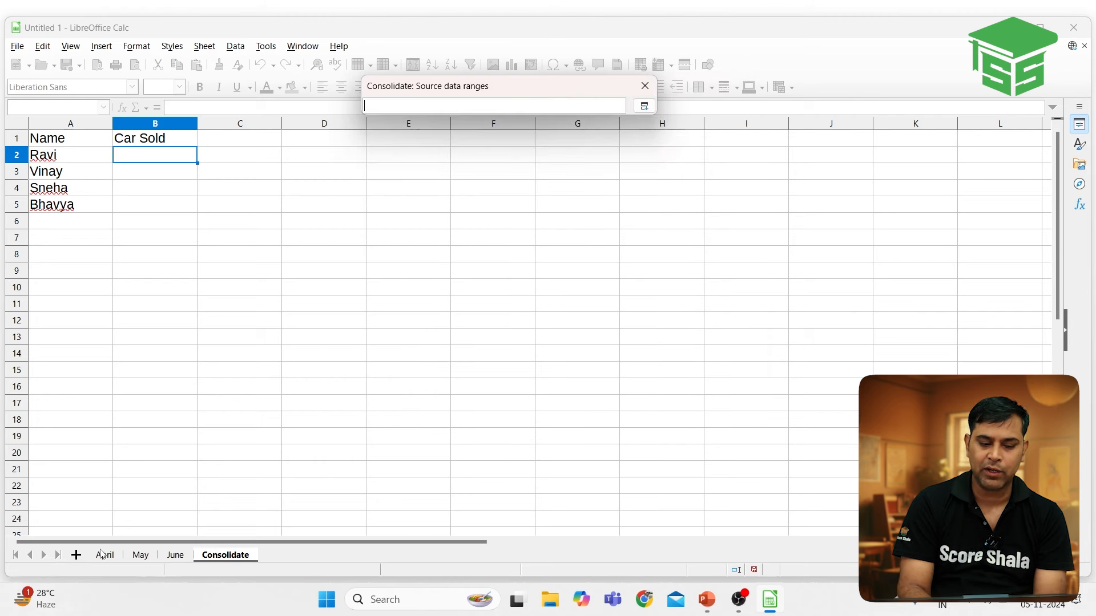
click(104, 554)
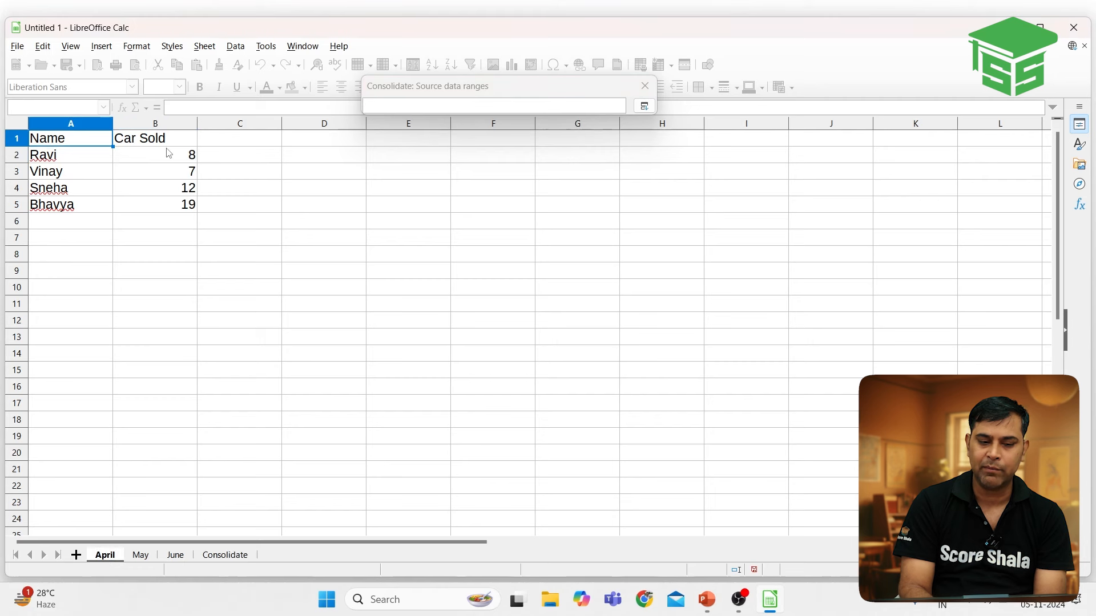
drag(166, 162, 170, 208)
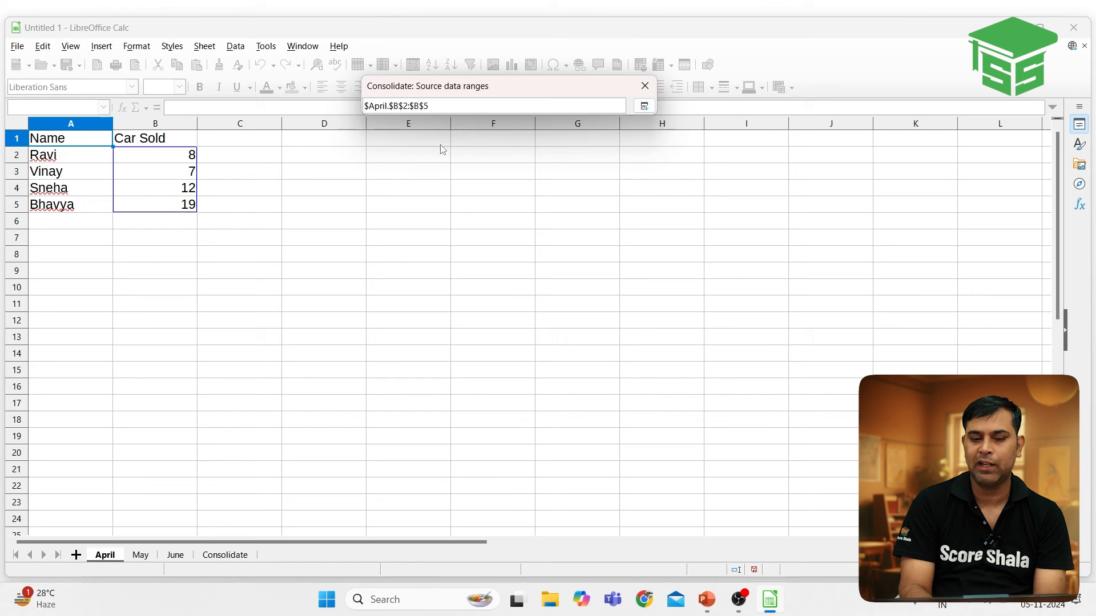
click(645, 107)
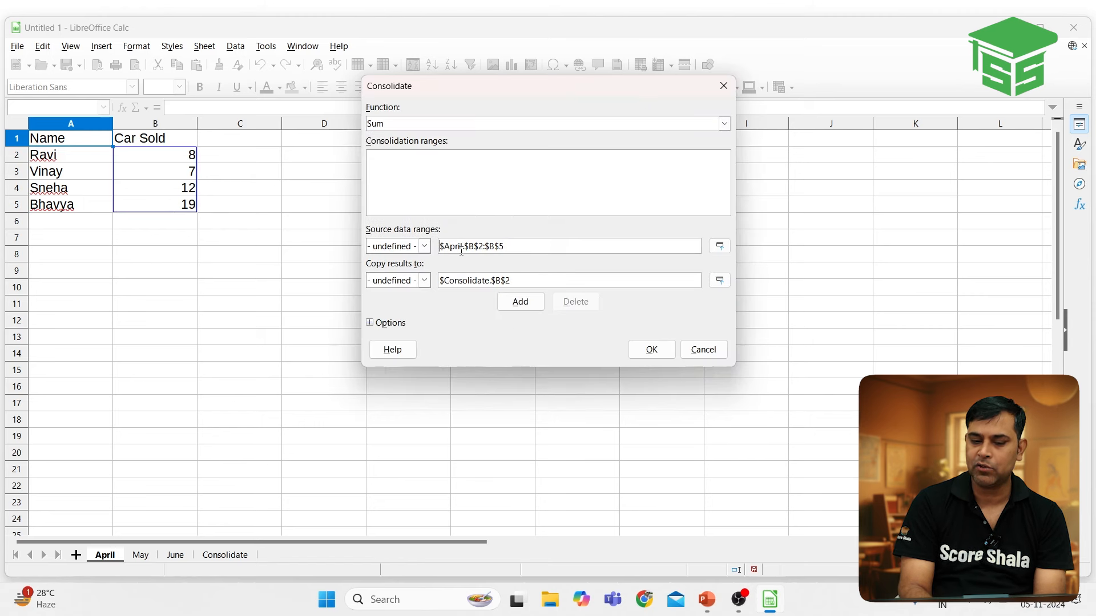
click(520, 302)
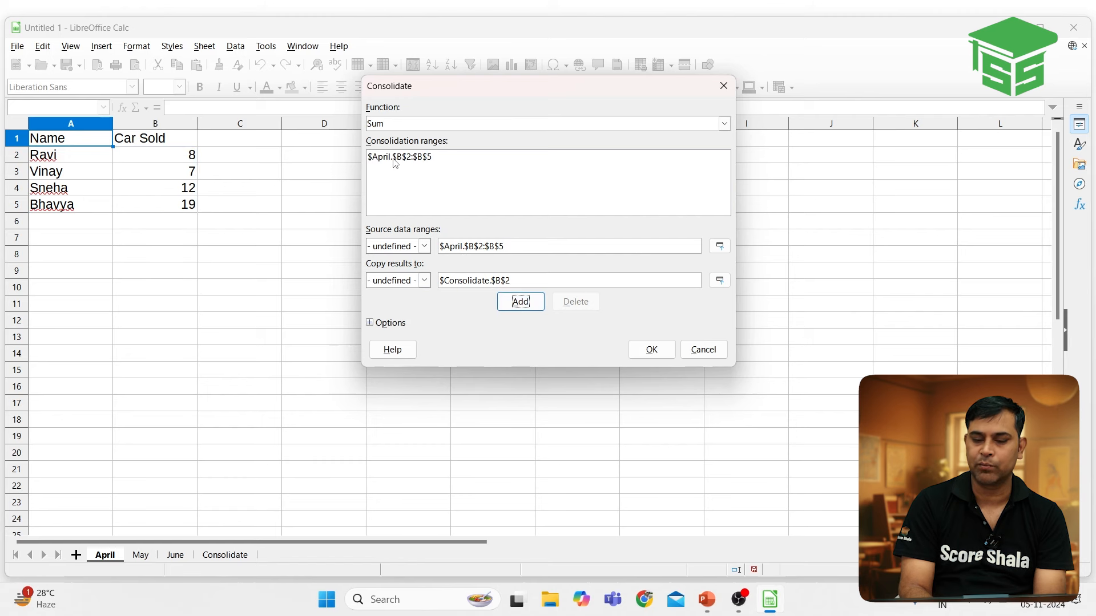
- Add the May sheet's range B2:B5 to the consolidation ranges
click(719, 246)
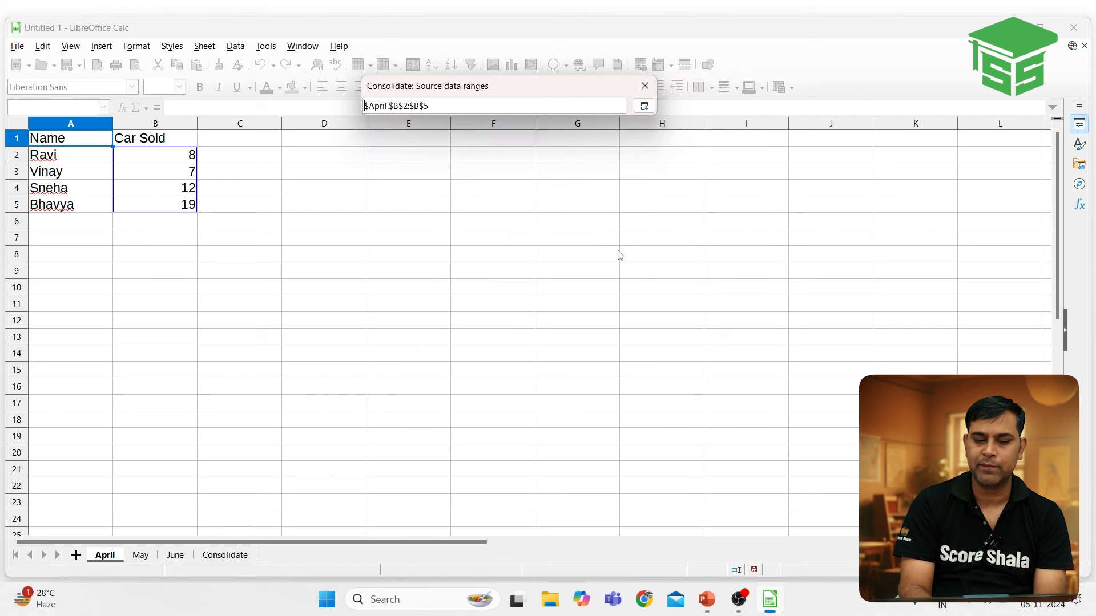
click(141, 554)
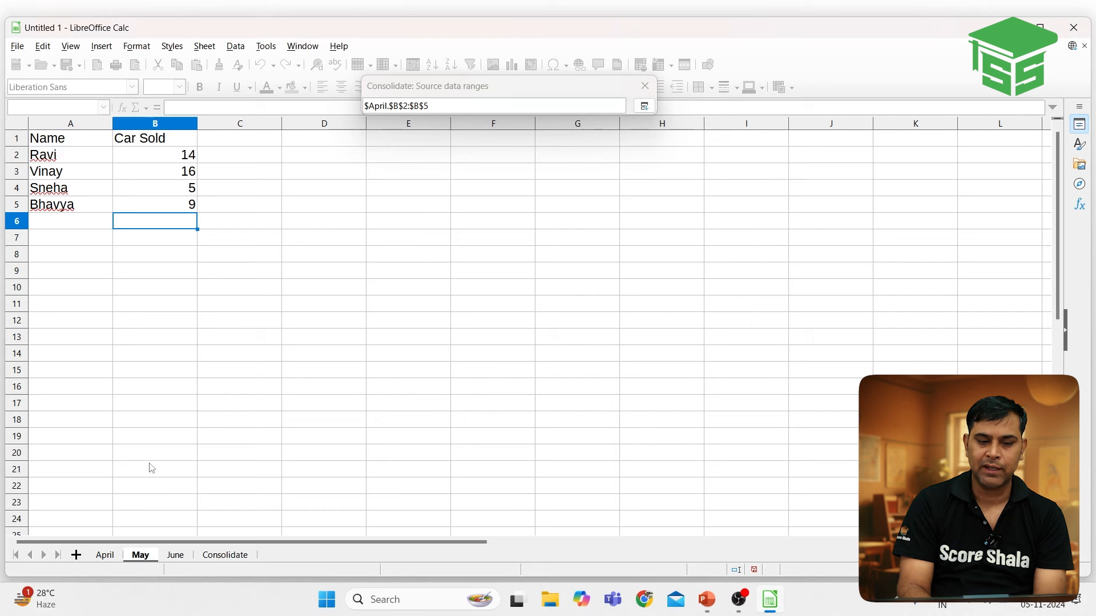
drag(177, 155, 180, 204)
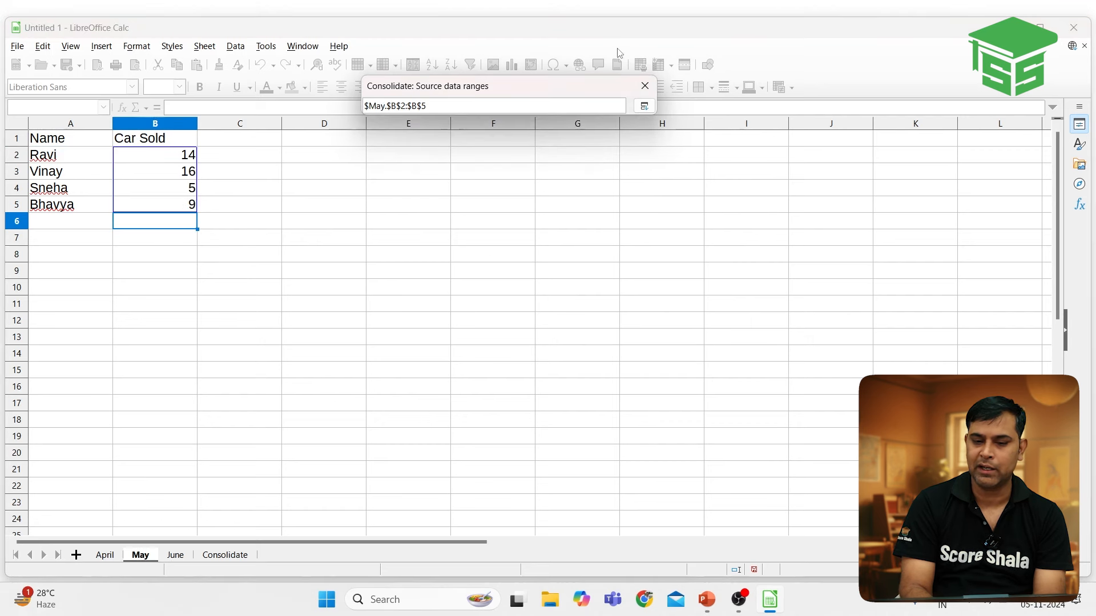
click(645, 108)
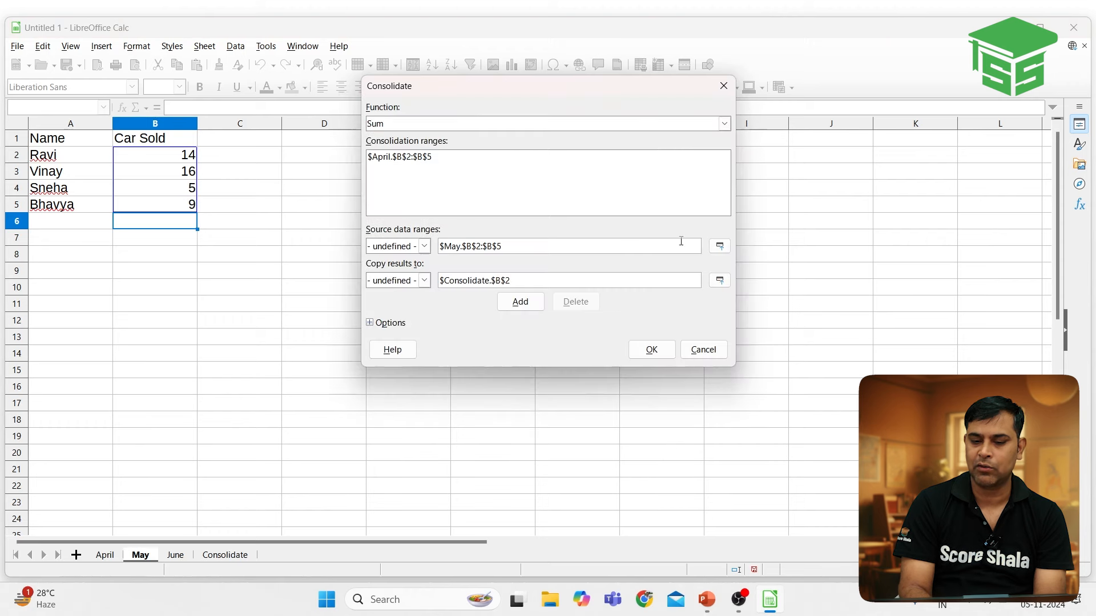
click(521, 303)
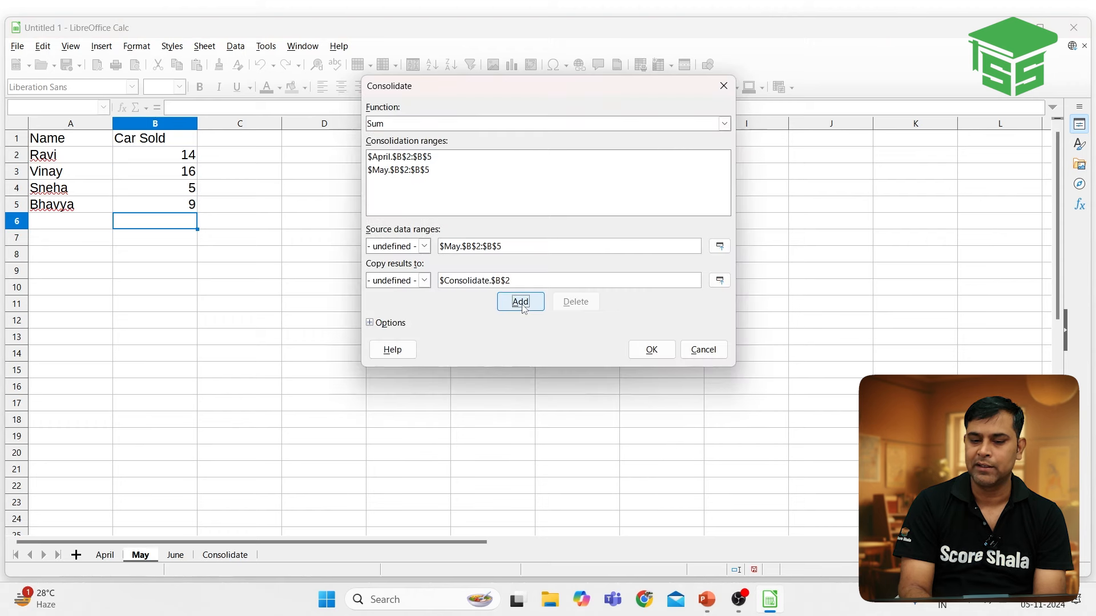
- Add the June sheet's range B2:B5 to the consolidation ranges
click(720, 246)
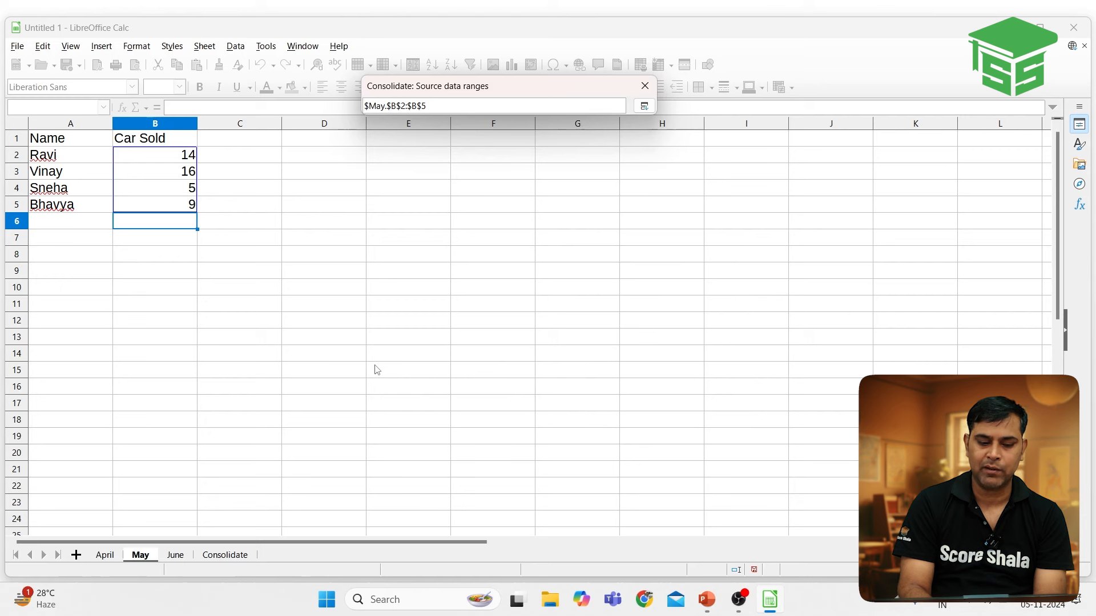
click(177, 555)
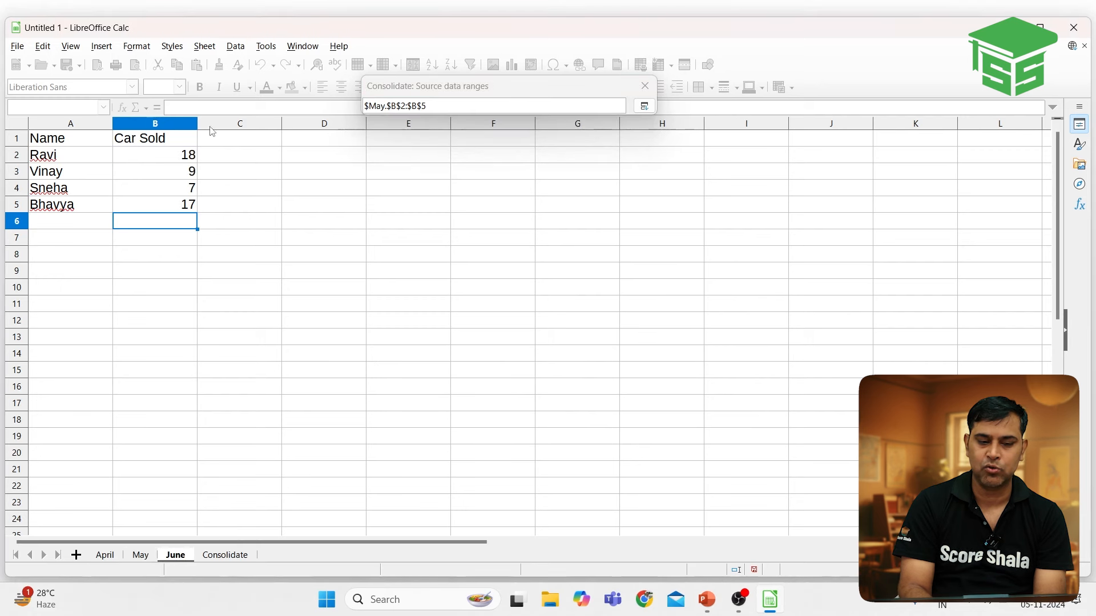
drag(177, 155, 180, 207)
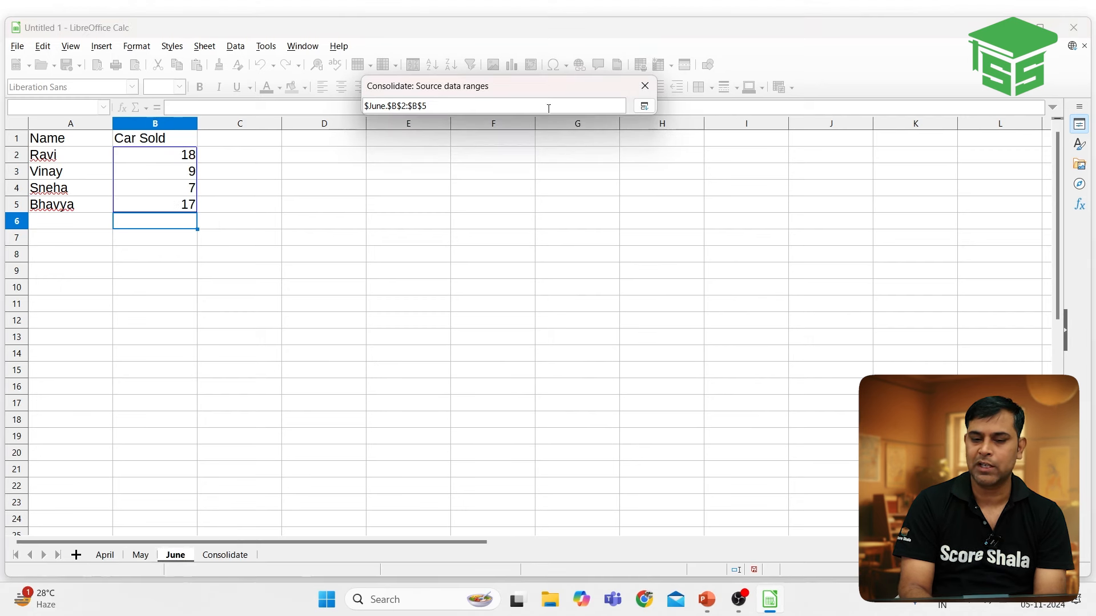
click(644, 106)
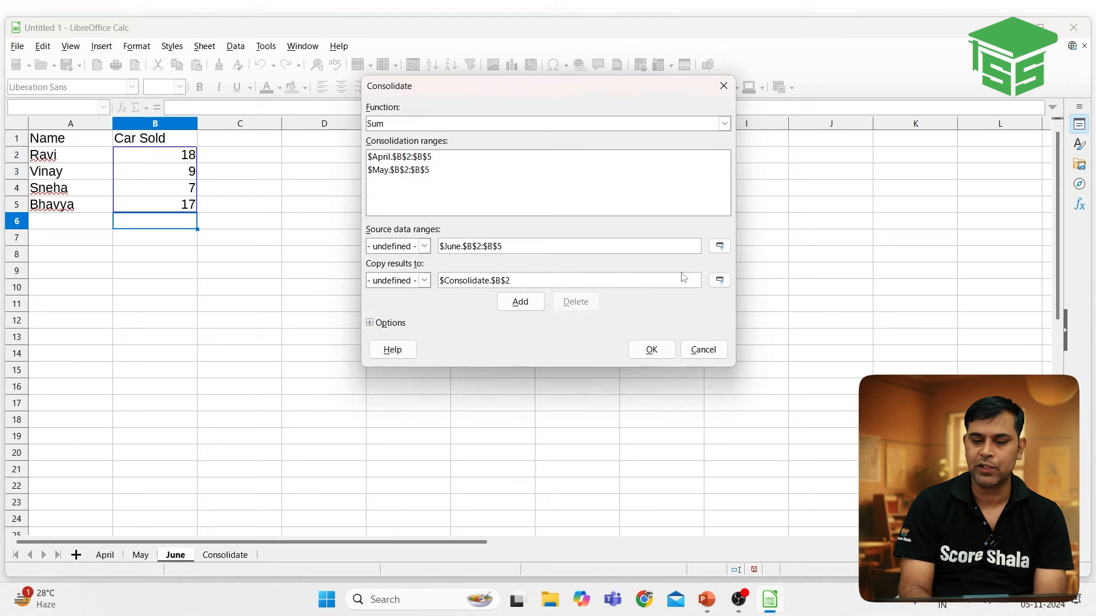
click(520, 302)
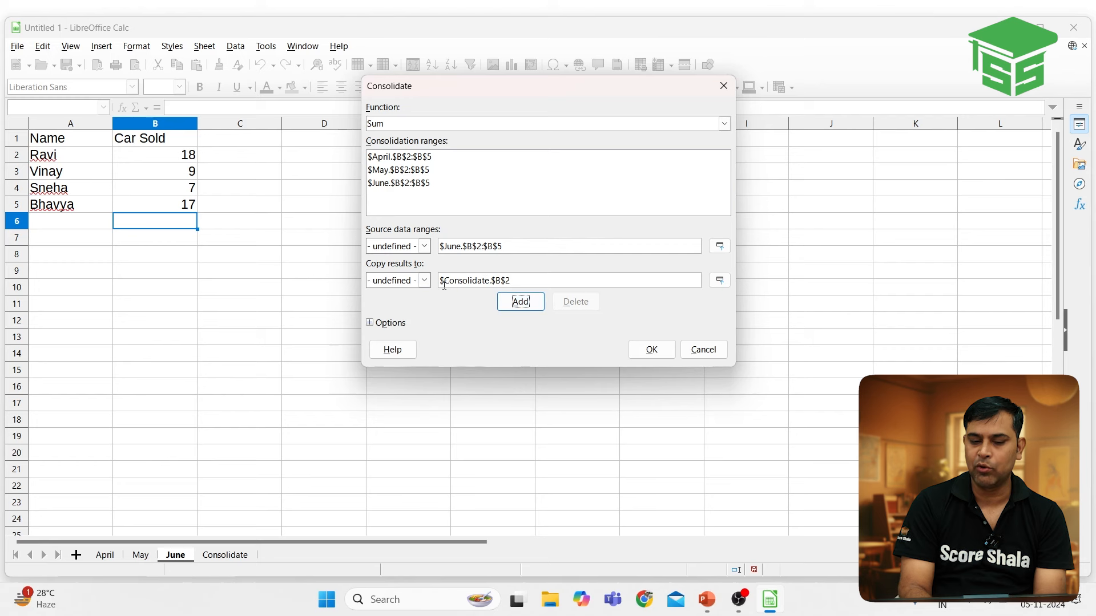
- Set cell B2 of the Consolidate sheet as the destination for the consolidation results
click(720, 280)
click(230, 556)
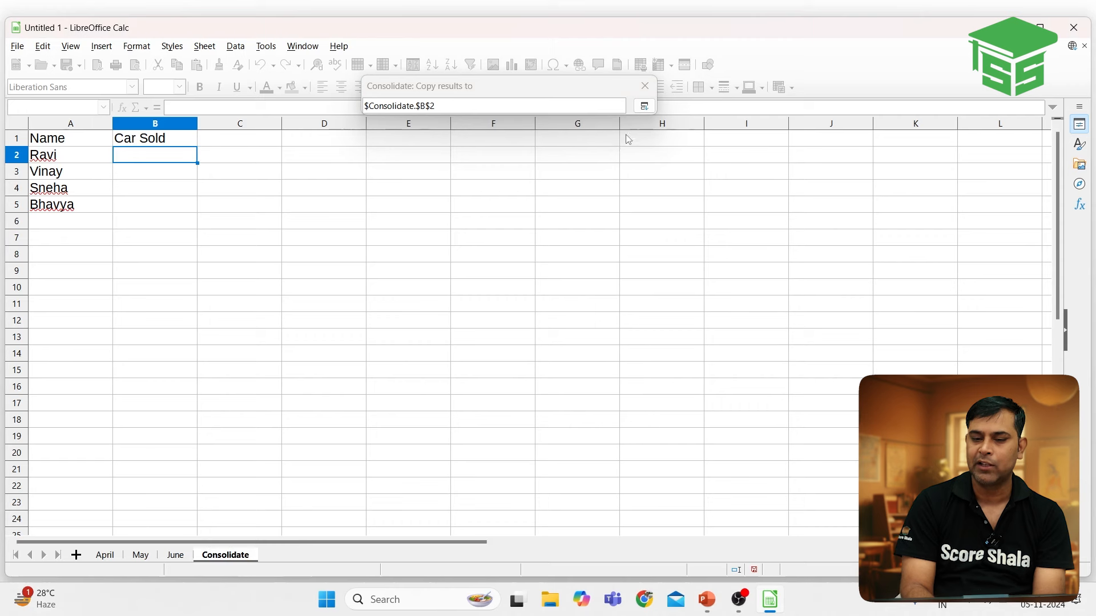
click(644, 106)
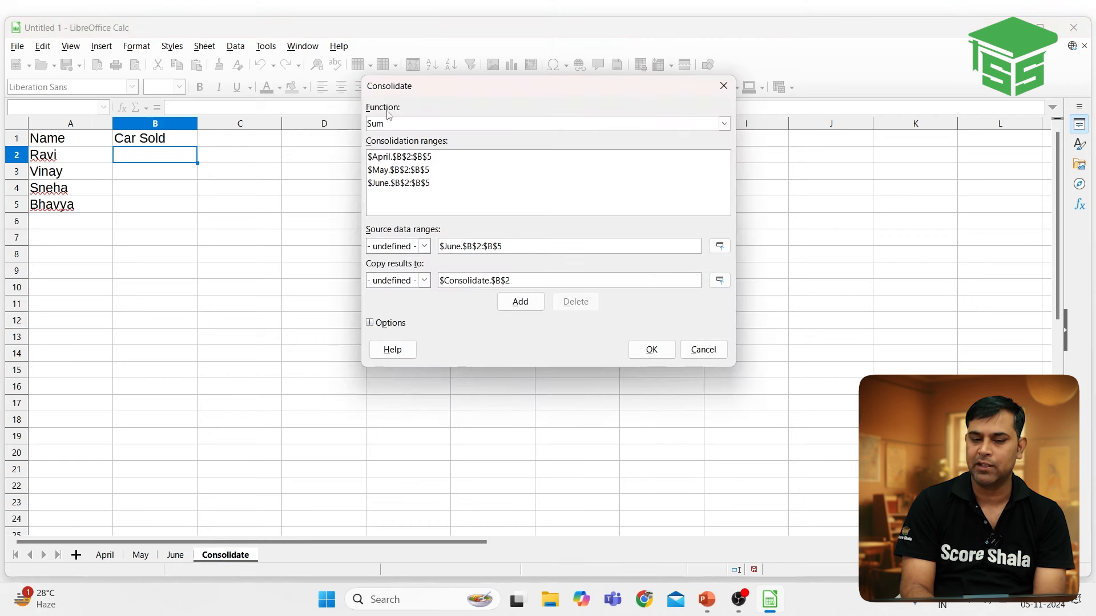
- Keep Sum as the consolidation function, leave the label and source-link options off, and run the consolidation
click(398, 125)
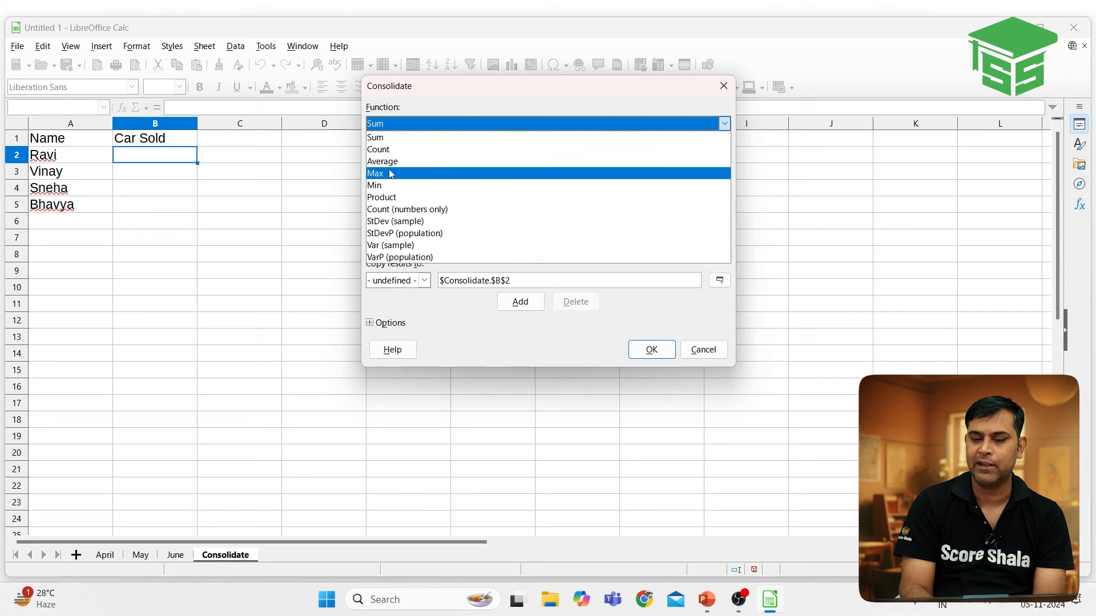
click(389, 126)
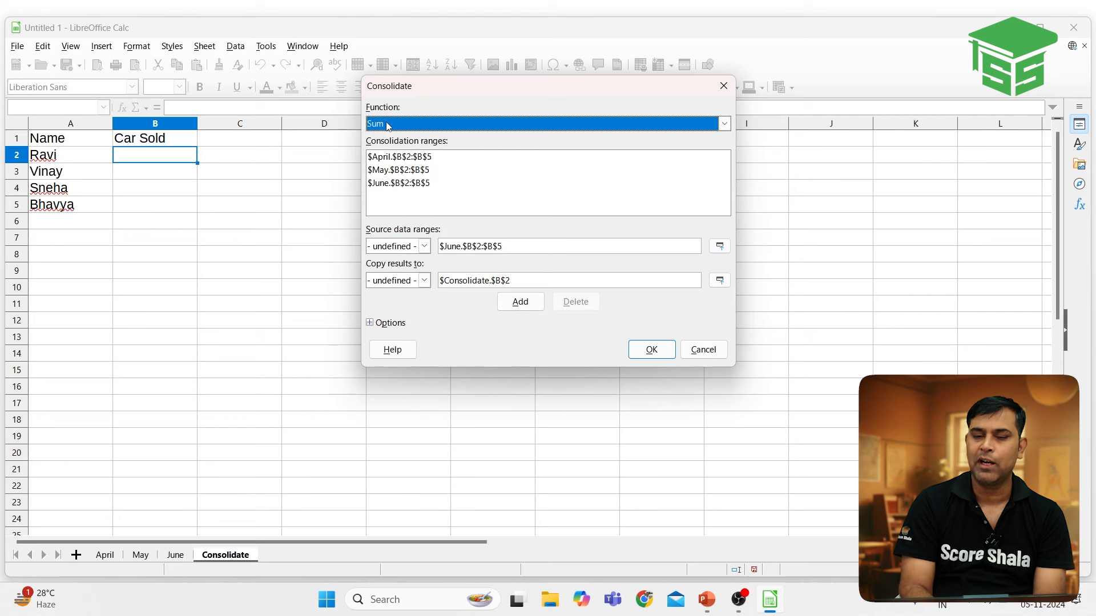
click(370, 324)
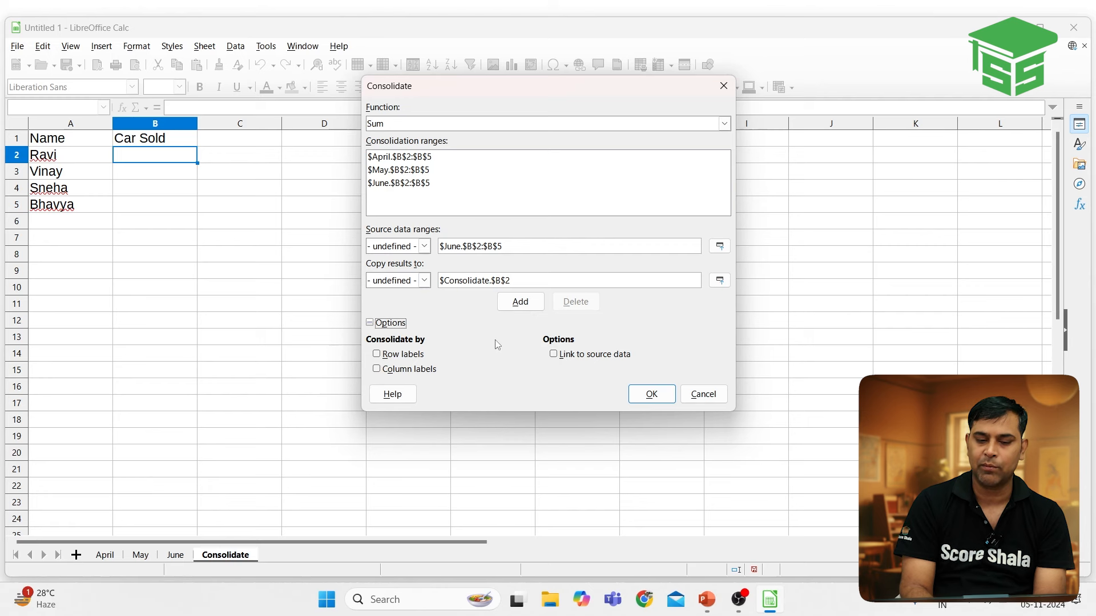
click(375, 324)
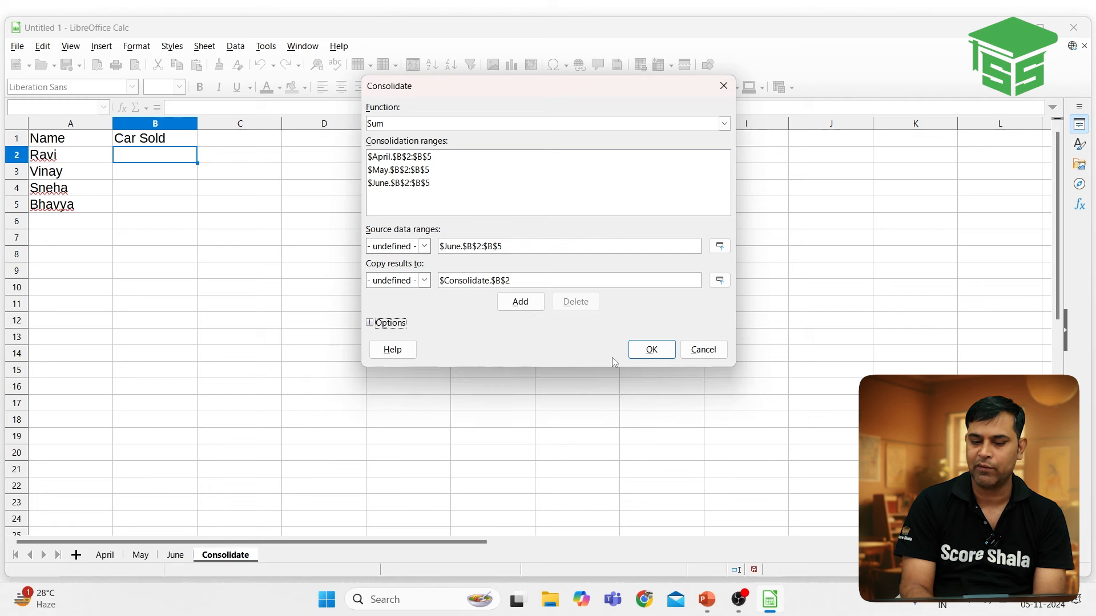
click(652, 350)
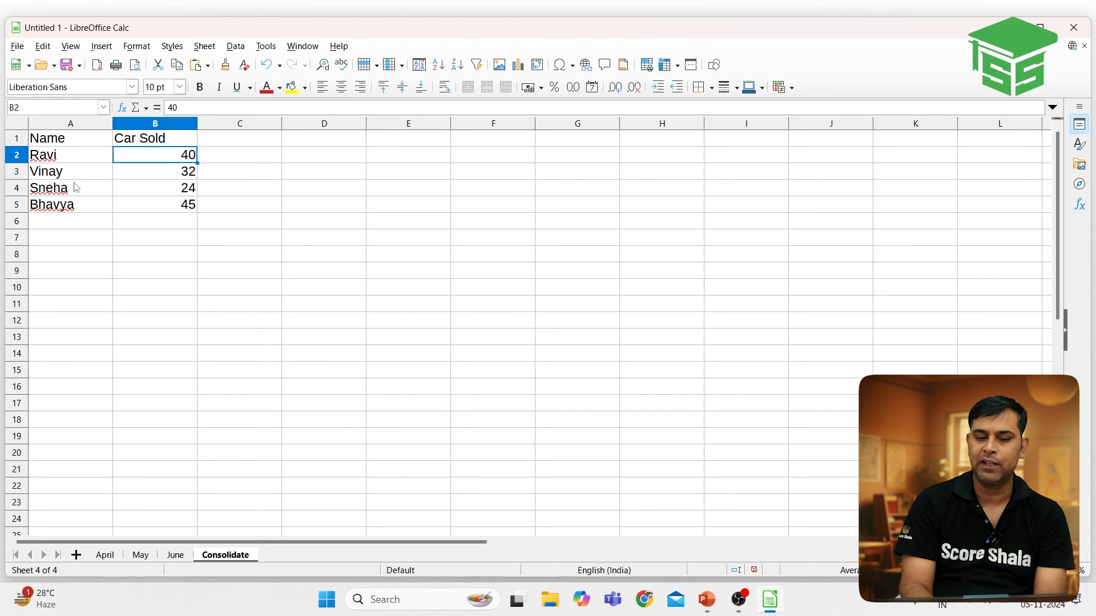
- Check the consolidated Car Sold value in B3 against the figures on the April, May and June sheets
click(182, 174)
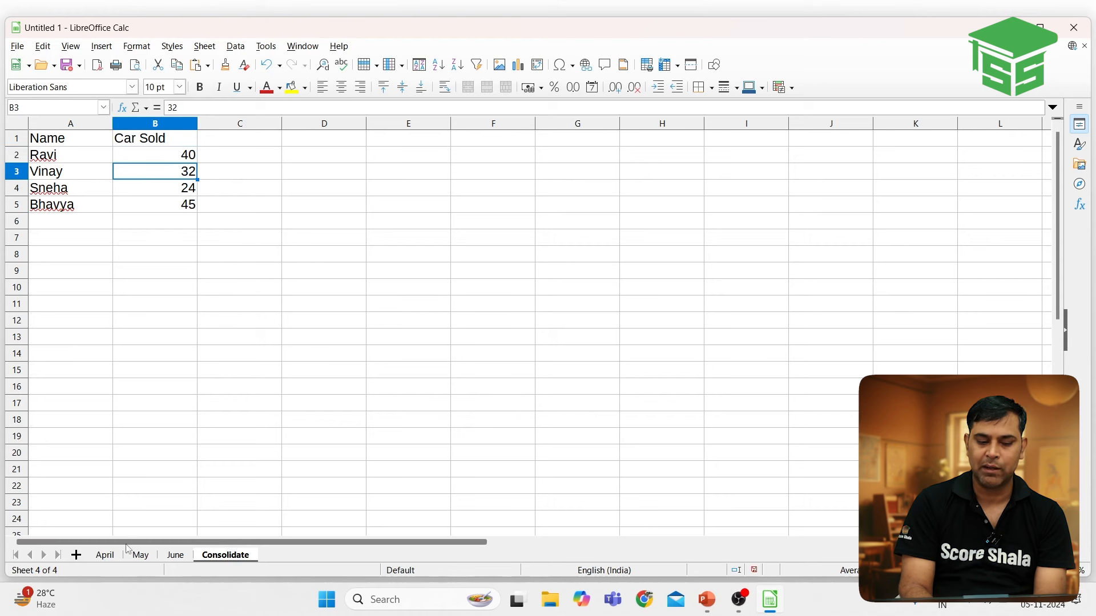
click(104, 556)
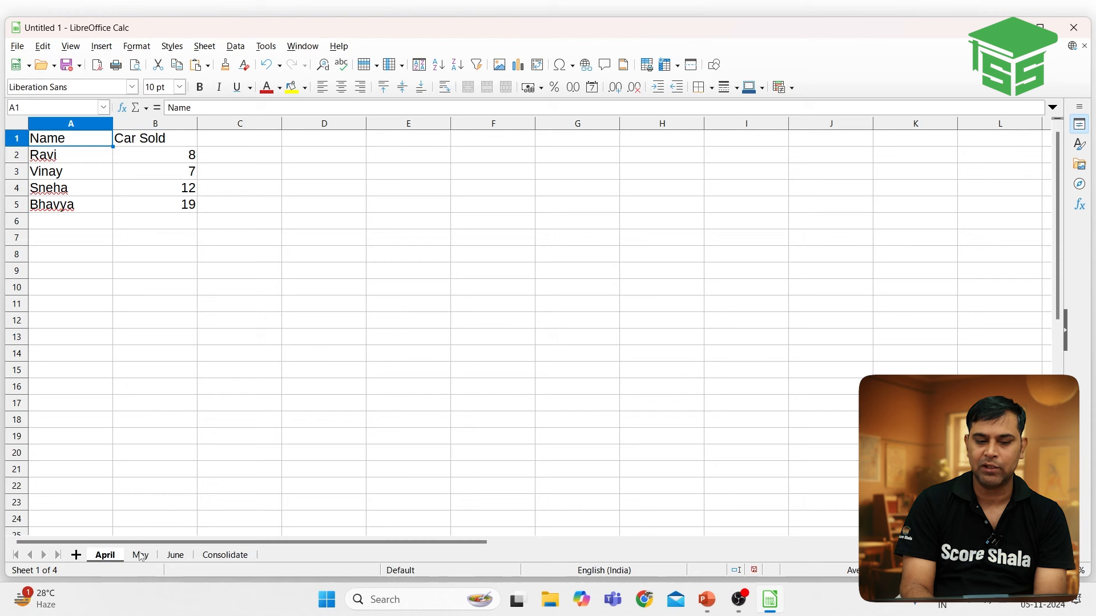
click(141, 556)
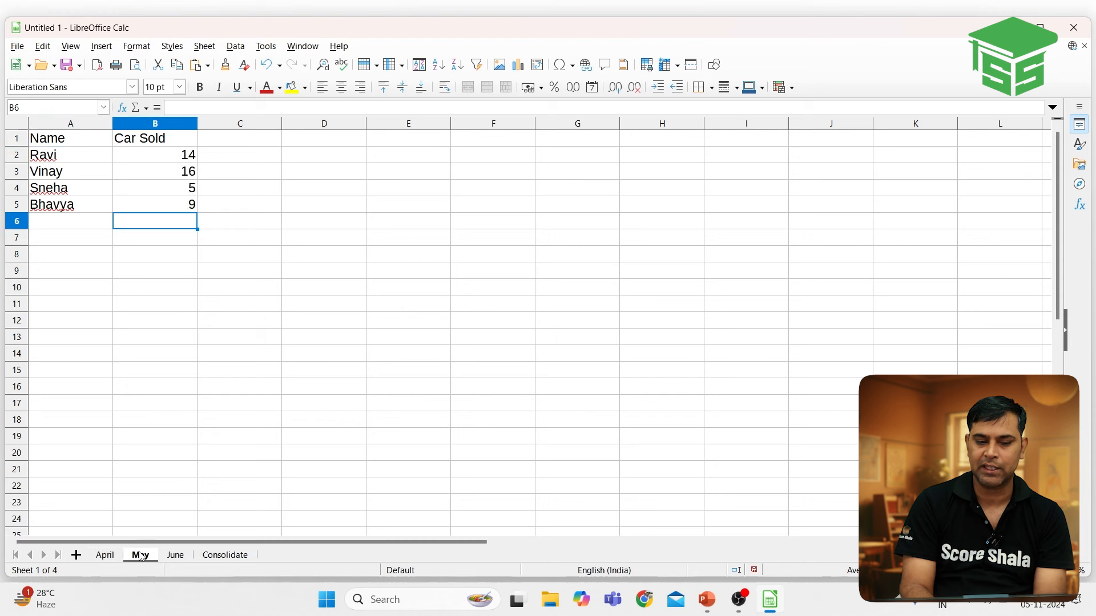
click(176, 555)
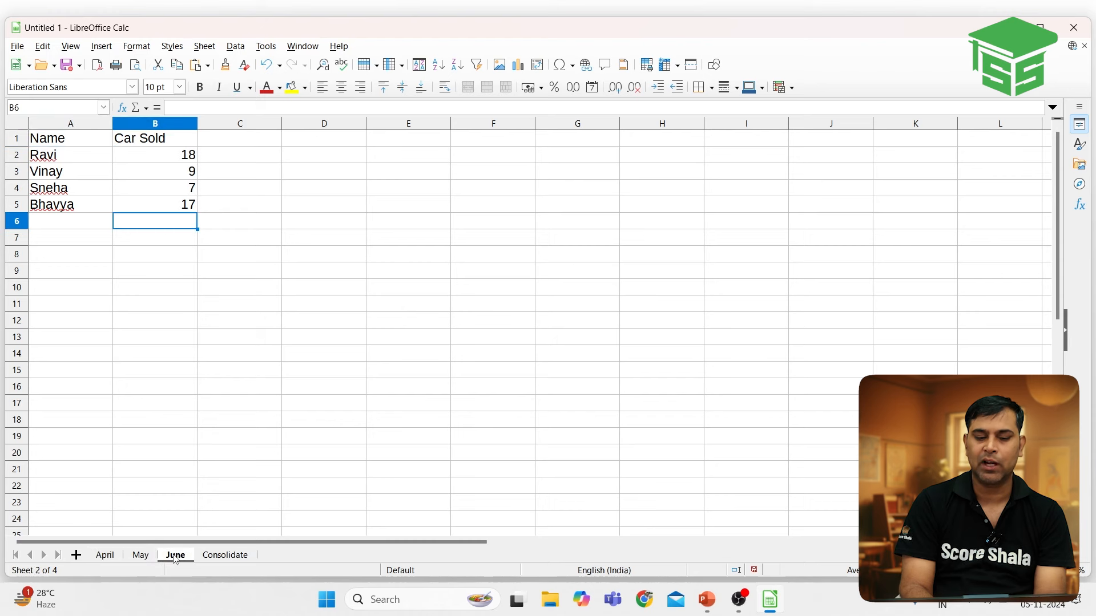
click(225, 557)
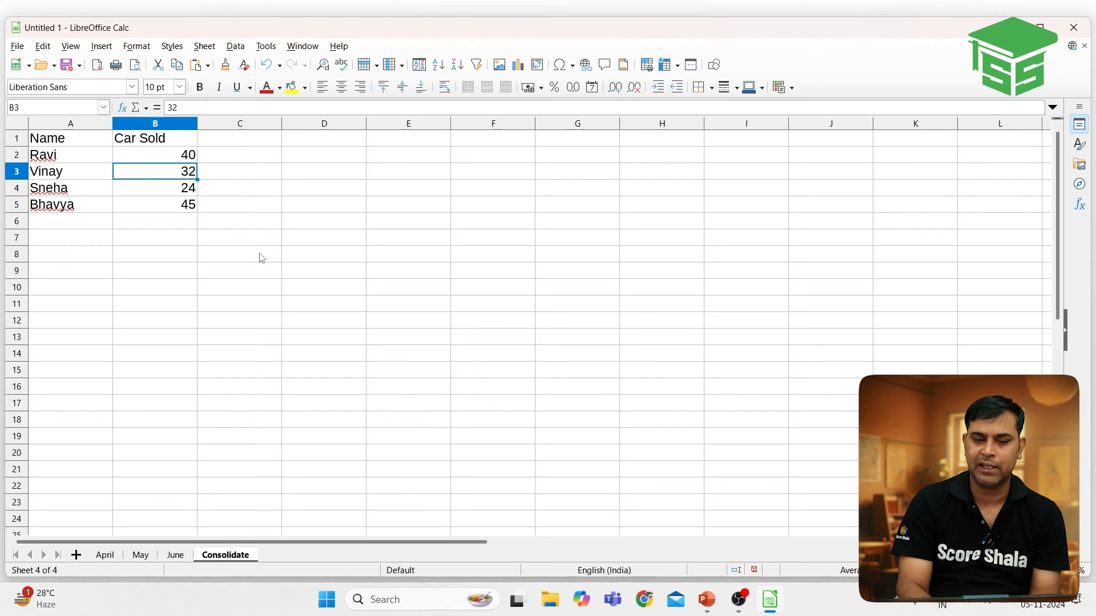
click(235, 47)
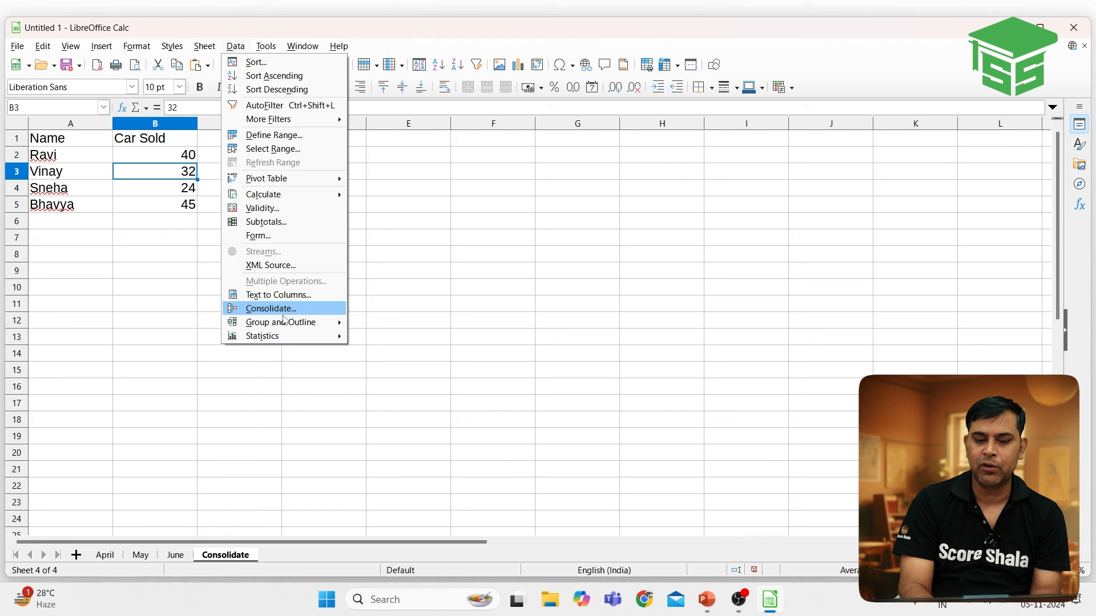
mouse_move(290, 327)
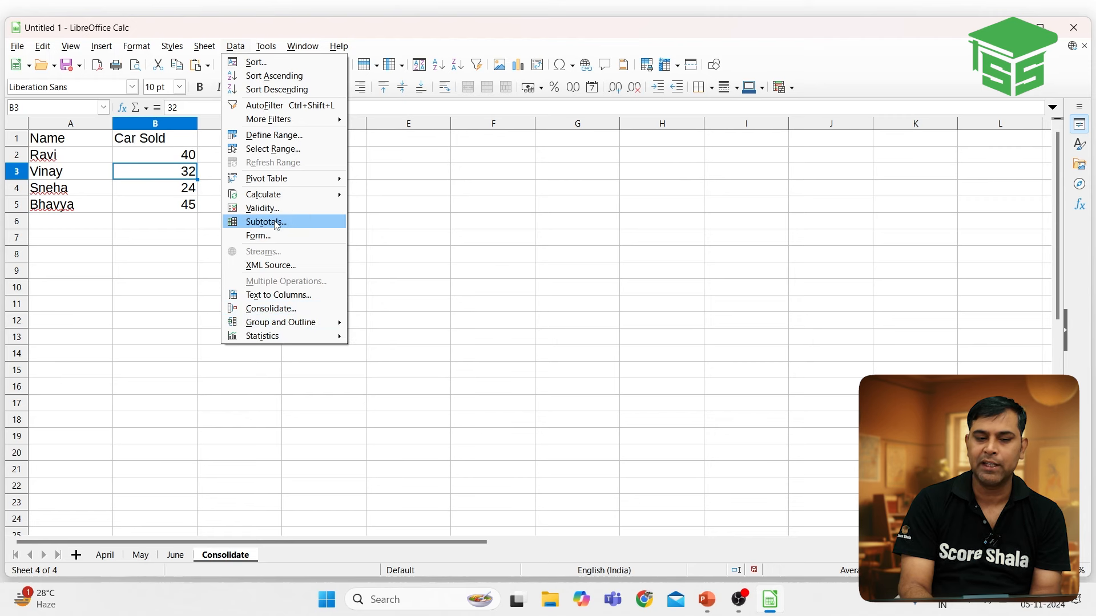
mouse_move(266, 48)
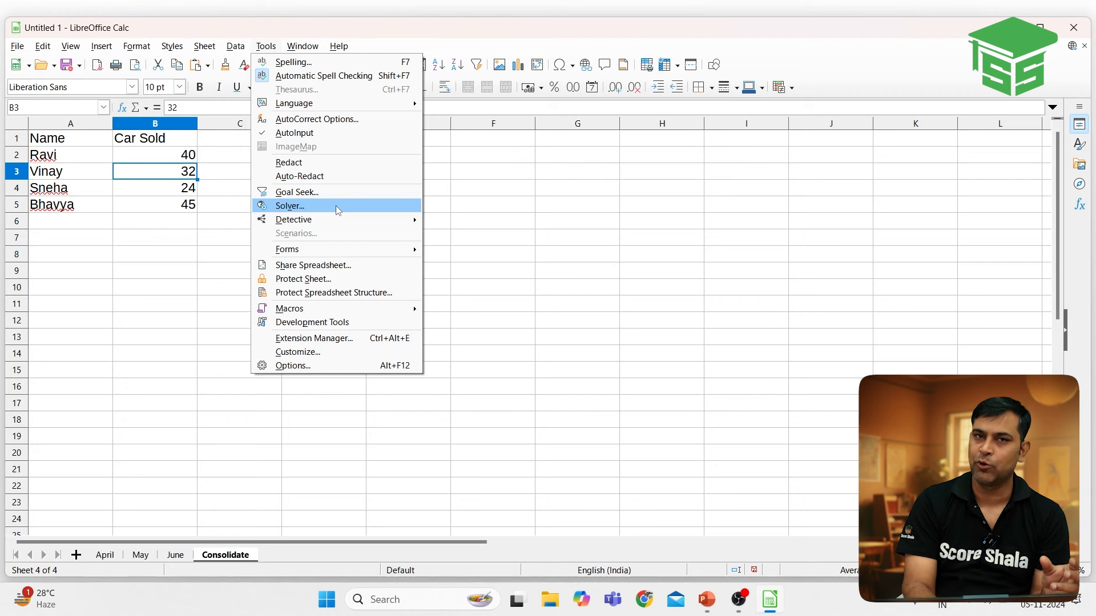
click(167, 300)
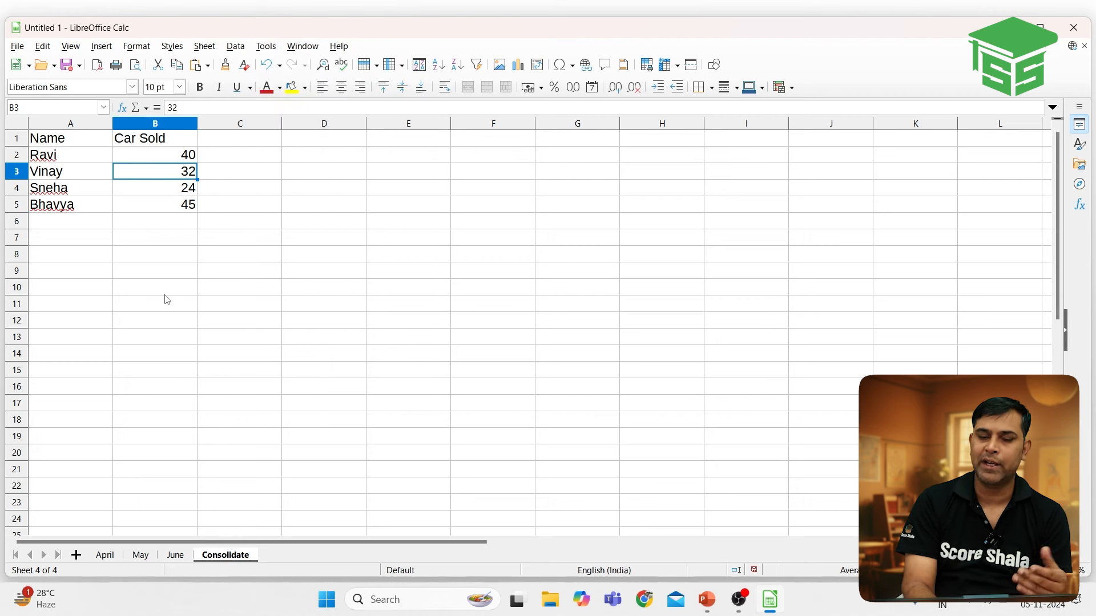